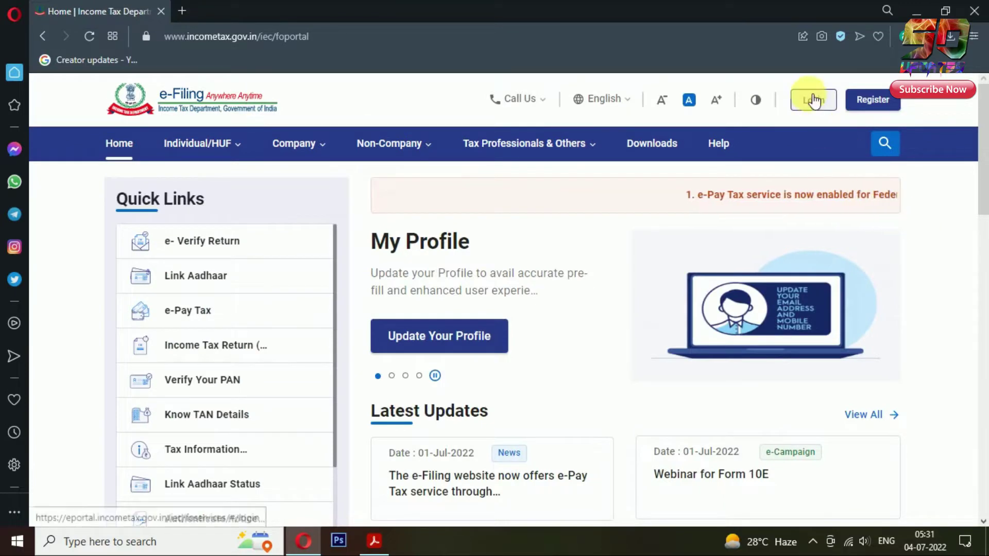
# Step: Log in with the PAN and account password, confirming the secure access message
pyautogui.click(818, 102)
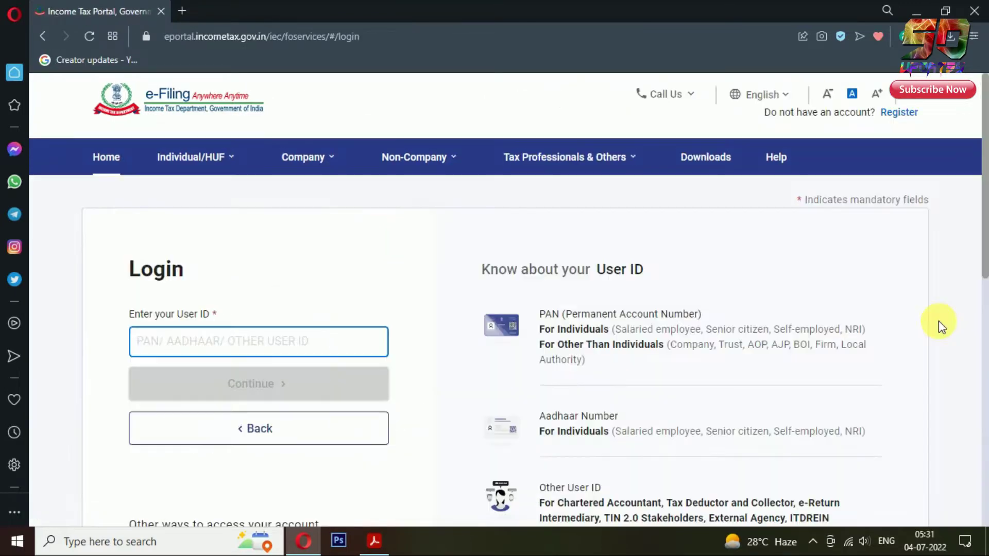
pyautogui.write('*')
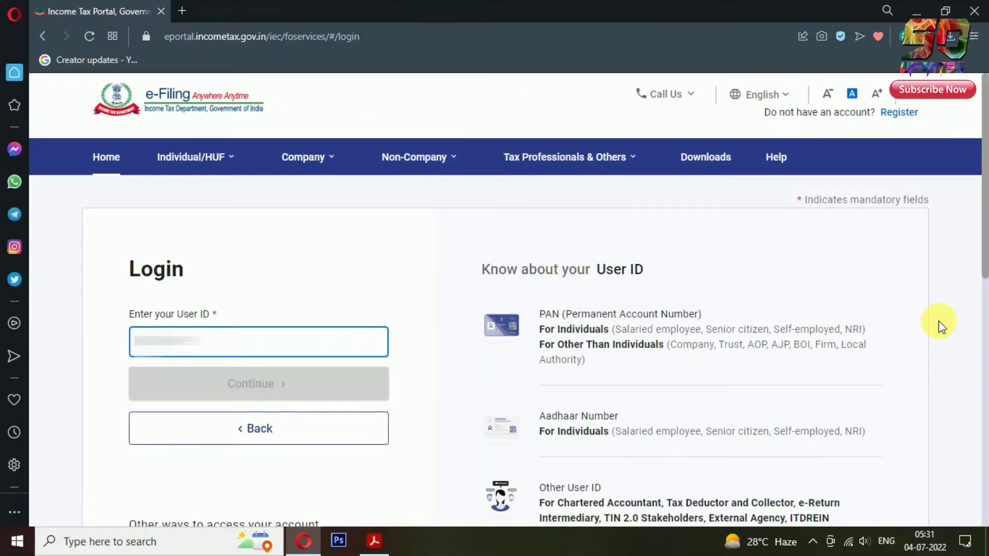
pyautogui.write('***')
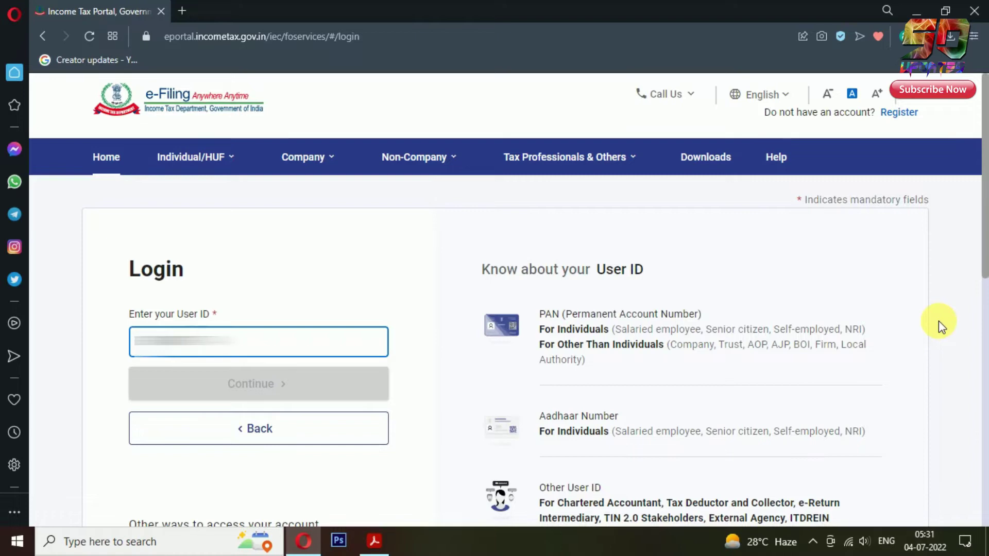
pyautogui.write('*')
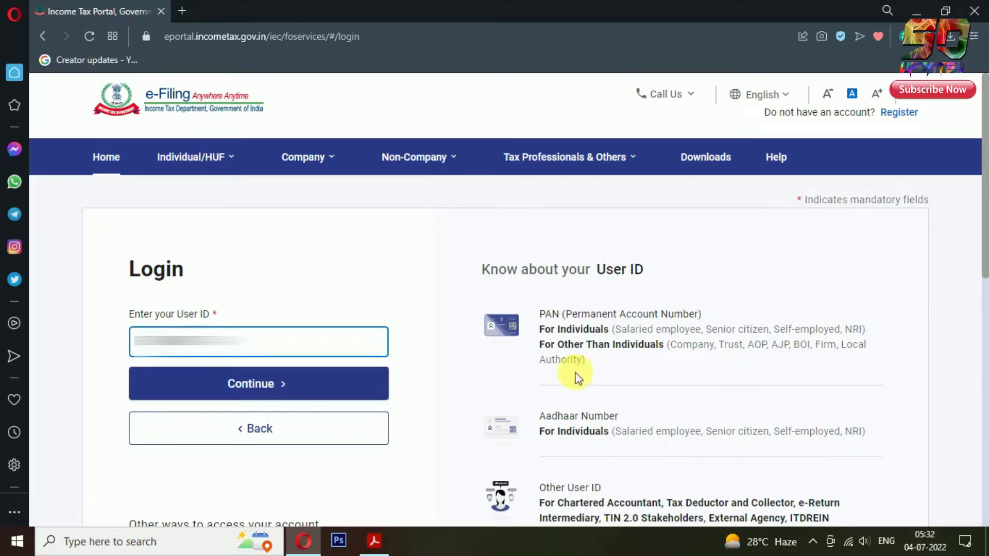
pyautogui.click(374, 390)
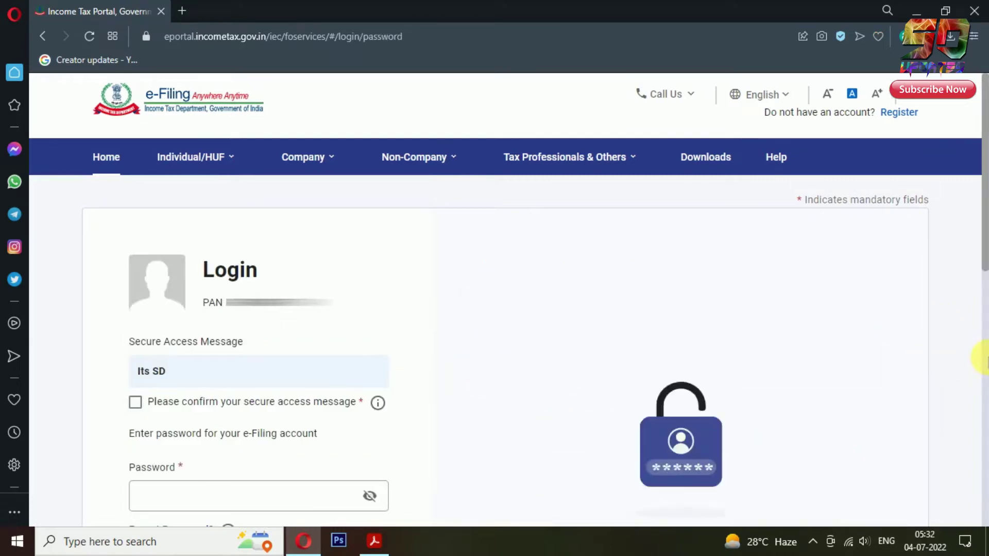
pyautogui.scroll(-3, 981, 357)
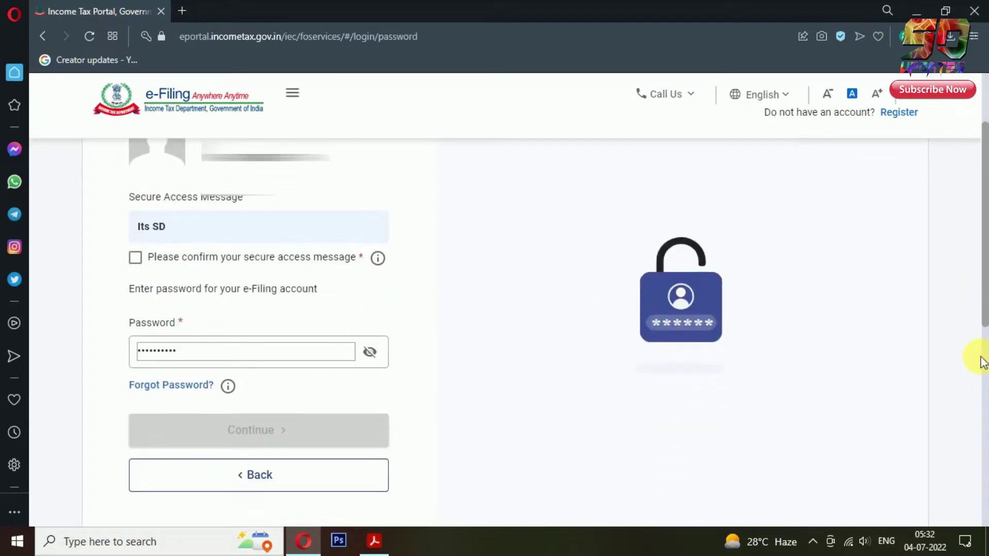
pyautogui.click(135, 259)
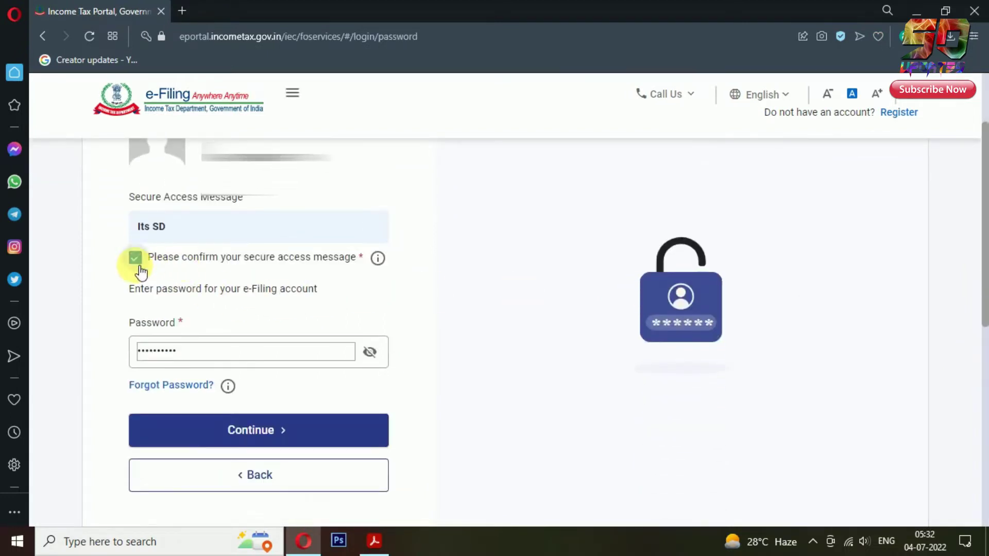
pyautogui.click(350, 431)
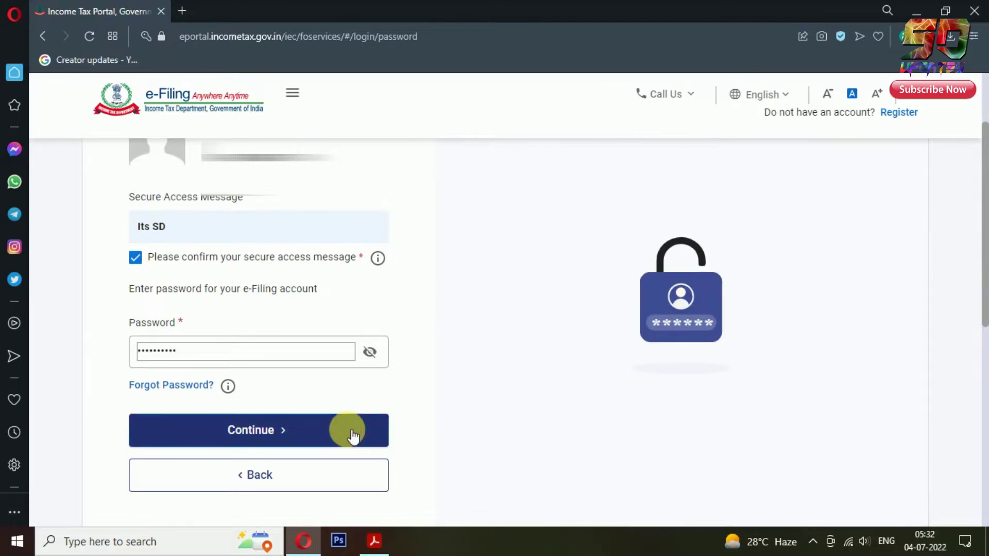
pyautogui.scroll(3, 981, 419)
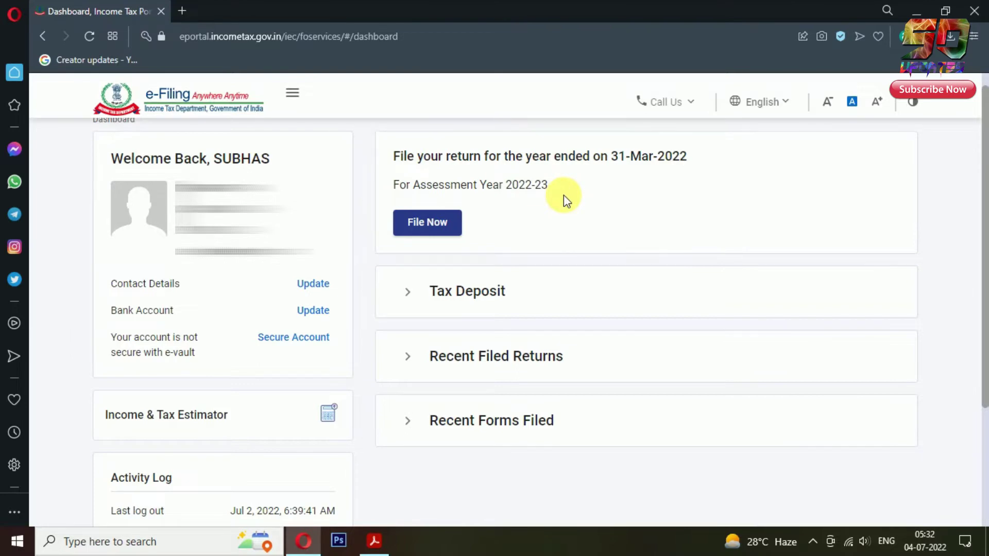
# Step: Choose assessment year 2022-23 with Online filing mode and start a new filing
pyautogui.click(438, 217)
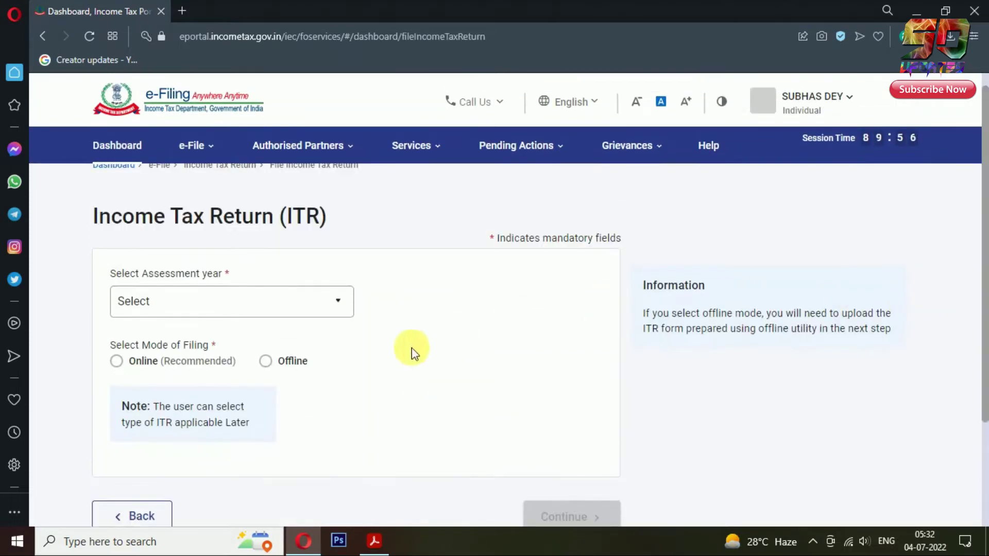
pyautogui.click(339, 301)
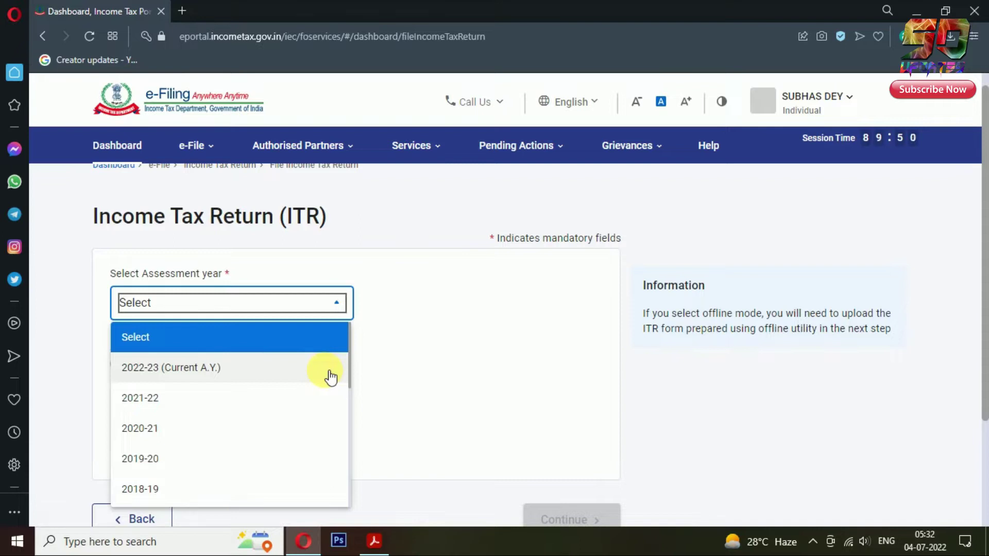
pyautogui.click(330, 376)
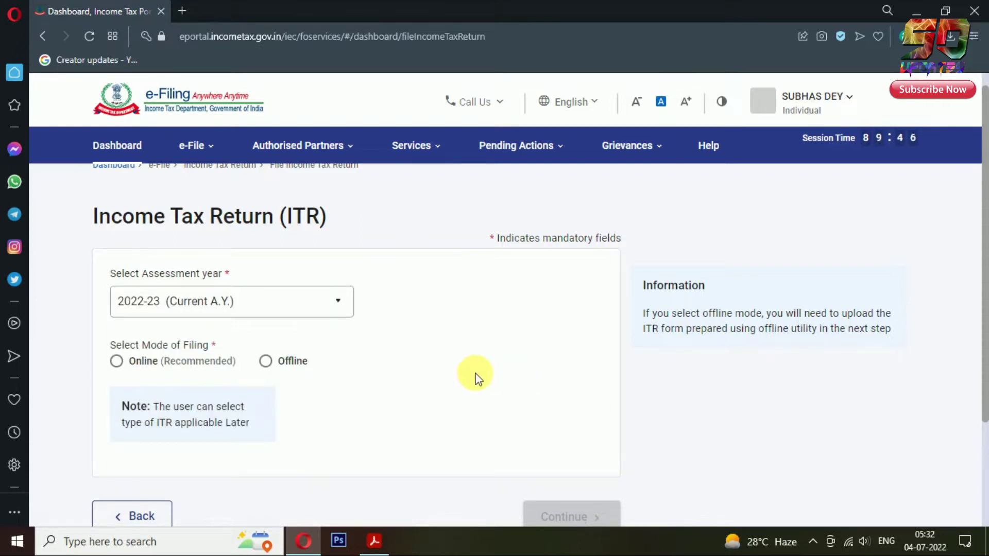
pyautogui.click(124, 363)
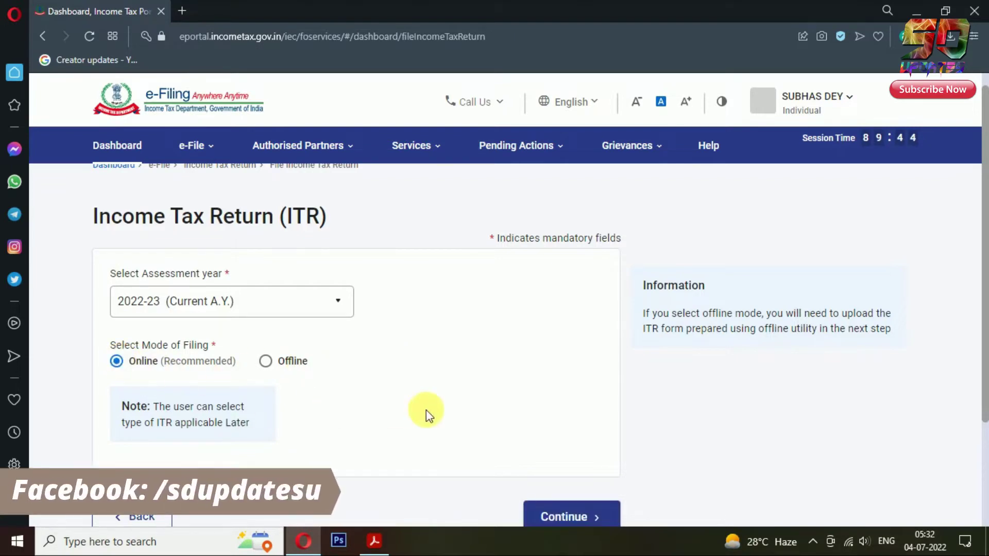
pyautogui.scroll(-3, 467, 402)
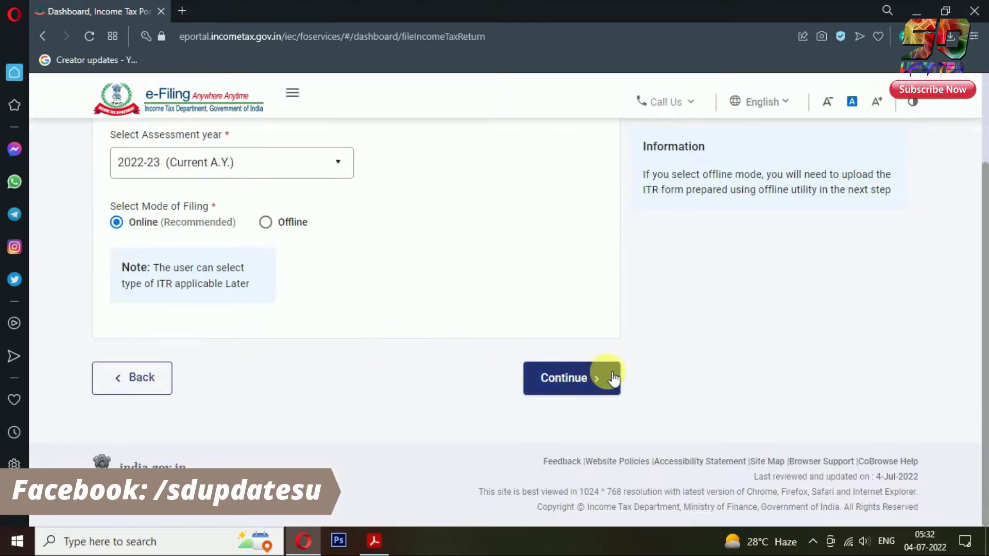
pyautogui.click(613, 378)
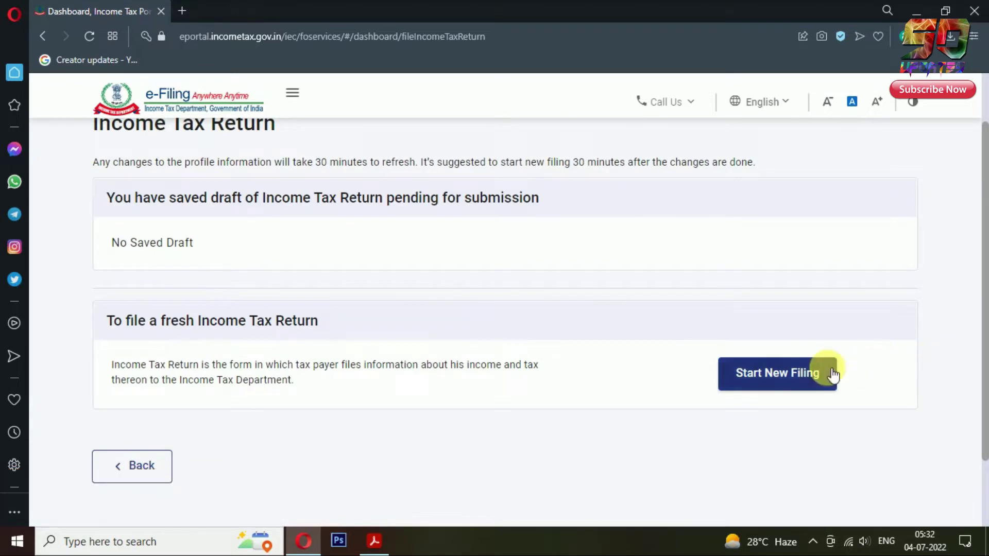
pyautogui.click(831, 374)
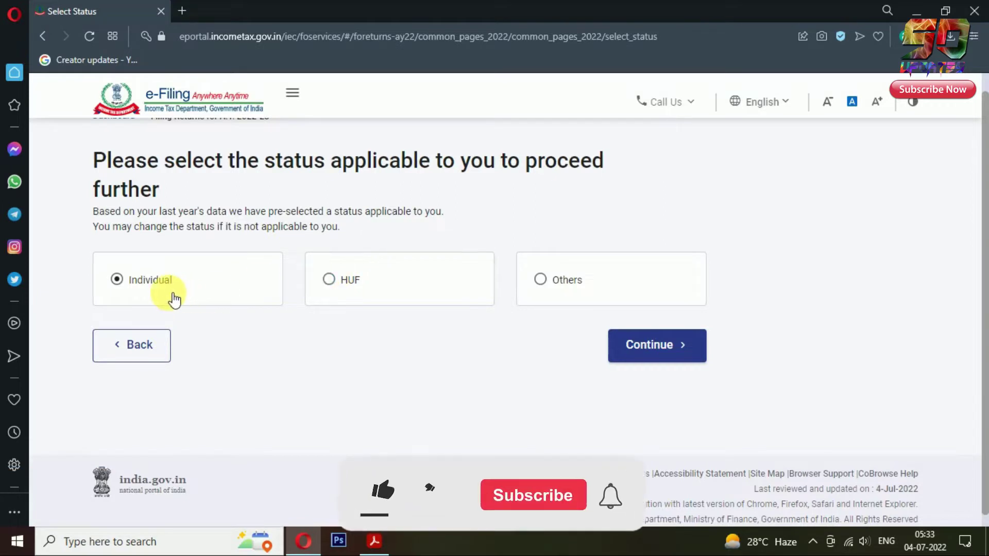
# Step: Select Individual status and the ITR-1 form, then begin the ITR-1 return
pyautogui.click(688, 354)
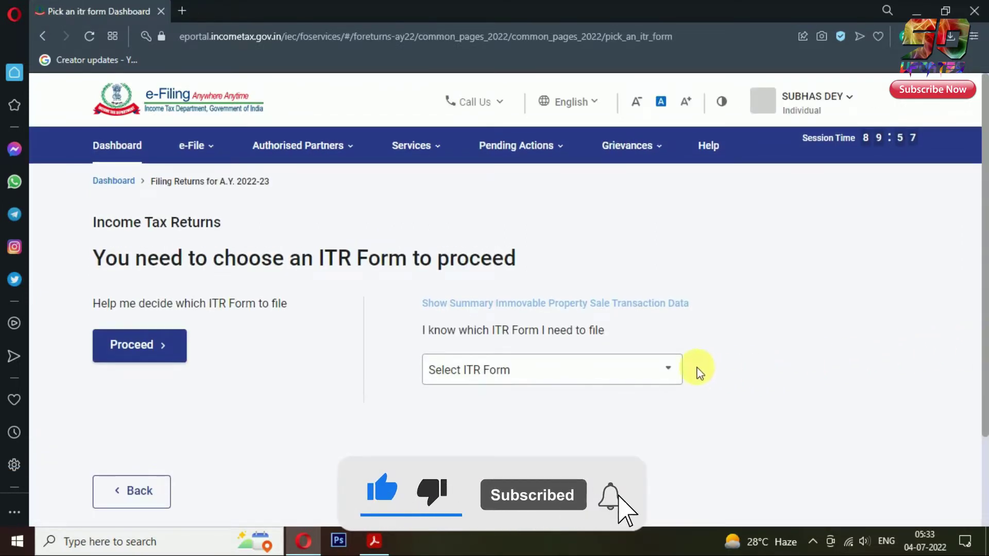
pyautogui.click(676, 370)
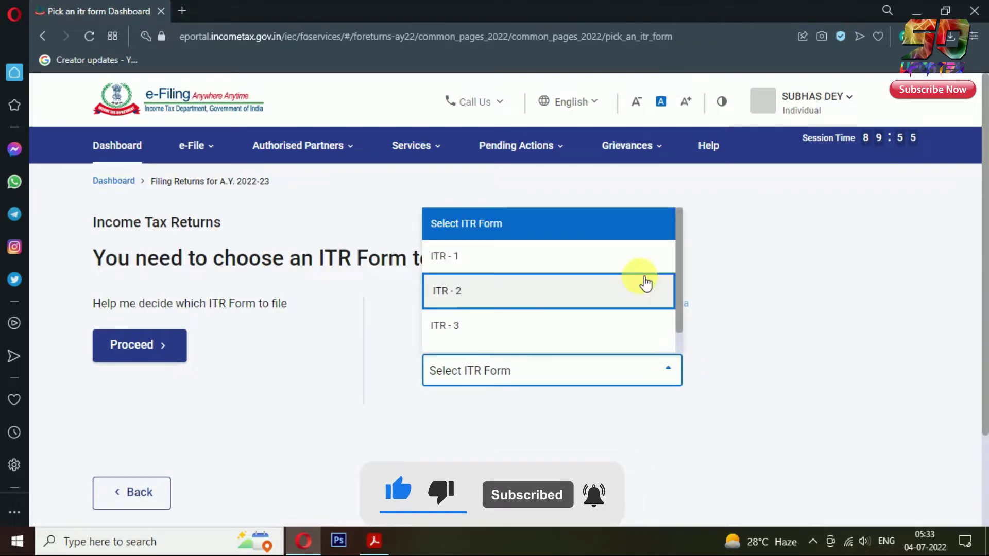
pyautogui.click(642, 267)
pyautogui.scroll(-1, 841, 342)
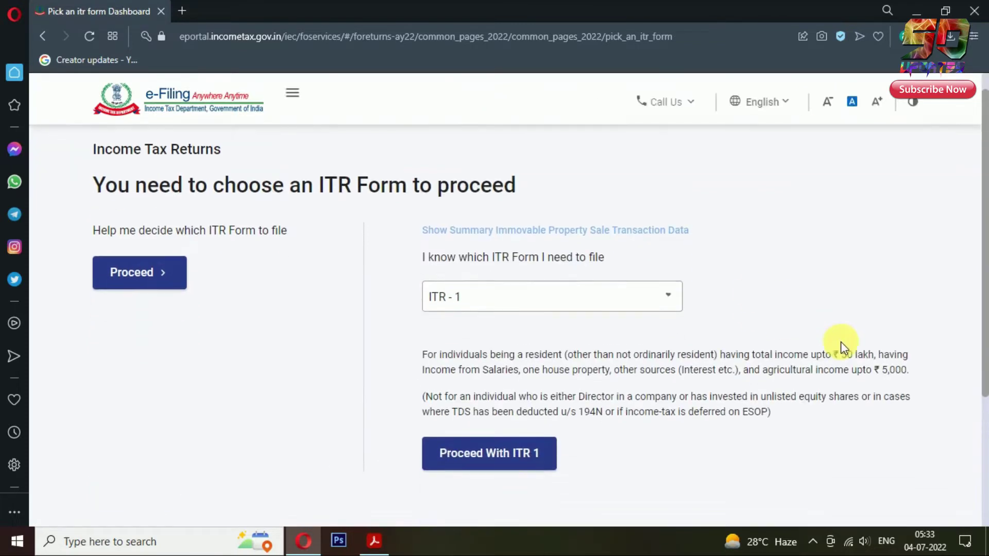
pyautogui.scroll(-1, 841, 342)
pyautogui.click(525, 426)
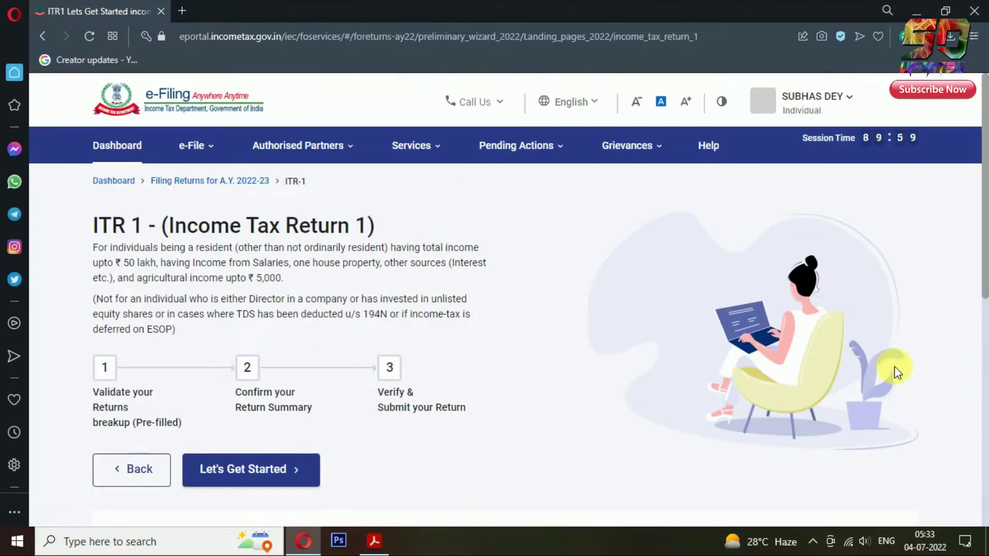
pyautogui.scroll(-2, 894, 366)
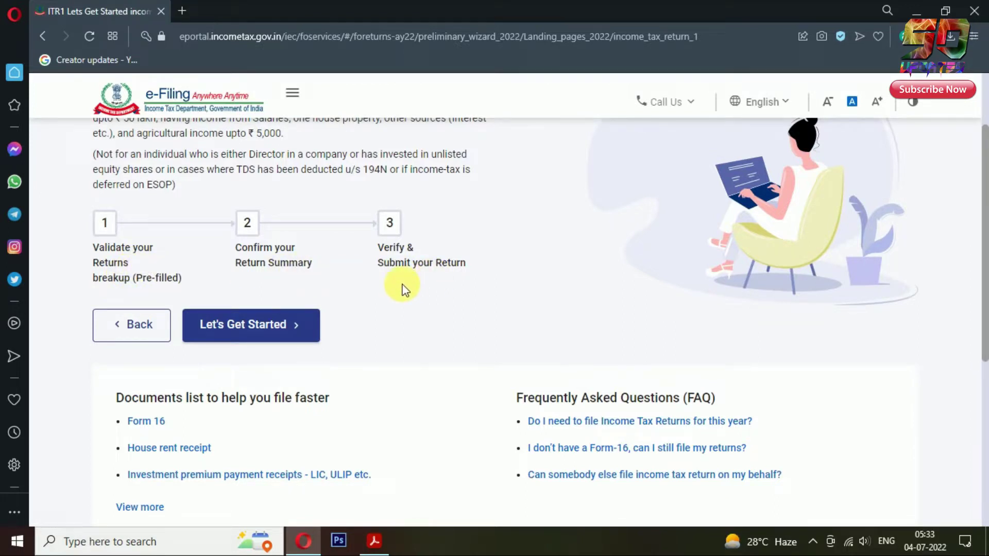
pyautogui.click(270, 334)
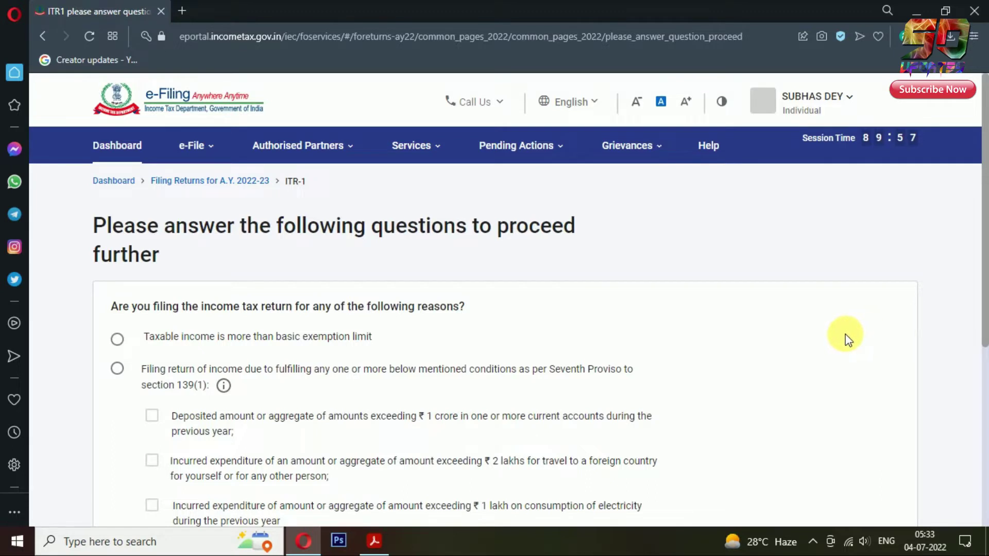
# Step: Select Others as the reason for filing and continue
pyautogui.scroll(-2, 846, 335)
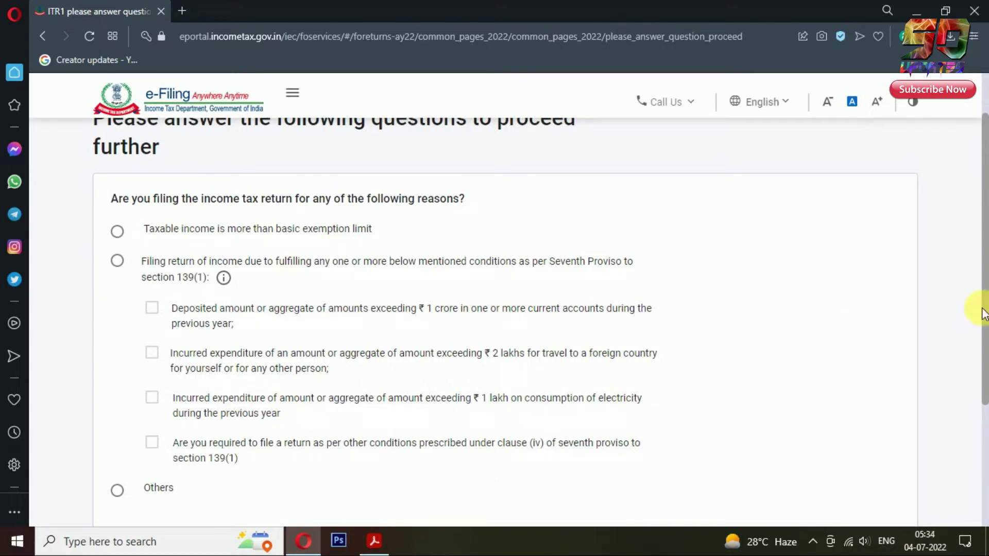
pyautogui.click(119, 492)
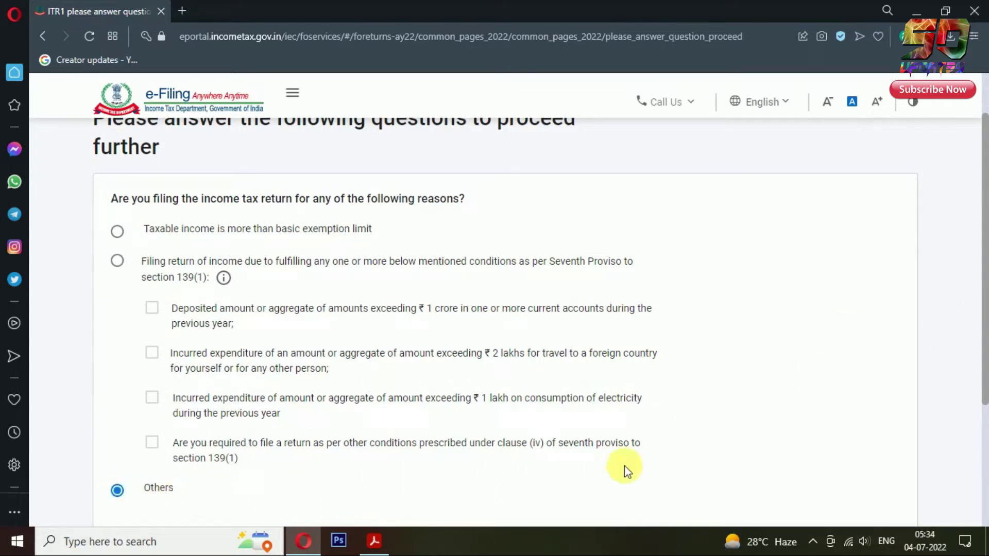
pyautogui.scroll(-3, 808, 382)
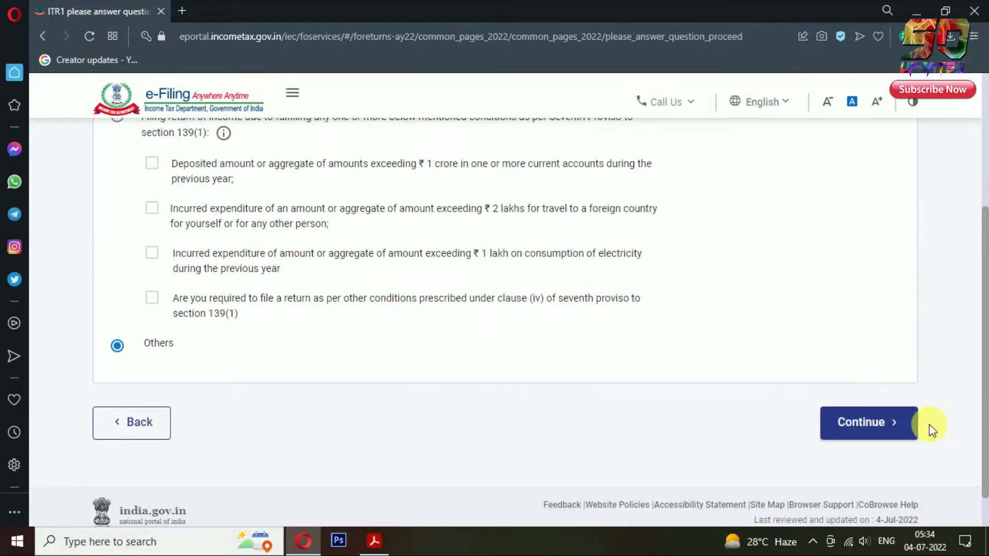
pyautogui.click(902, 424)
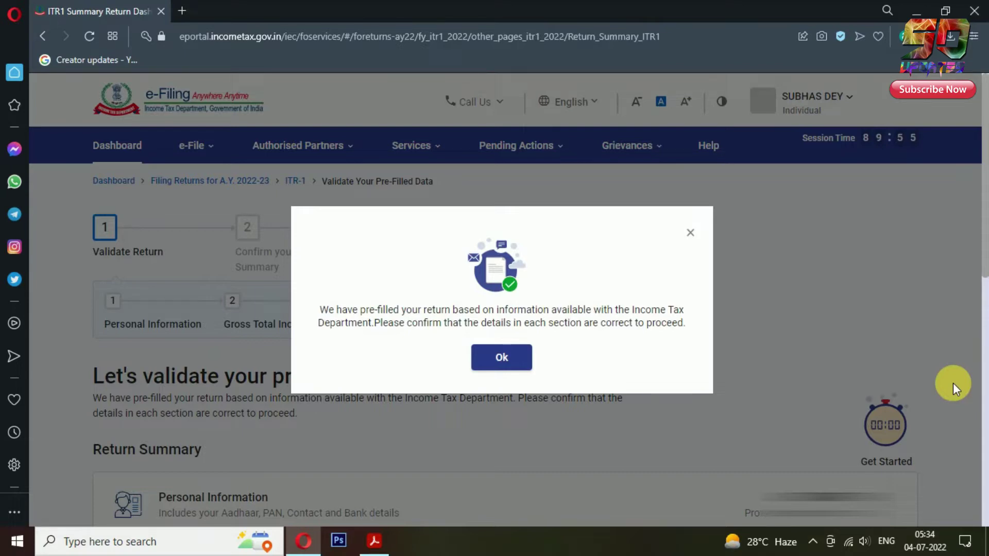
# Step: Acknowledge the pre-filled return notice and open the Personal Information card from the Return Summary
pyautogui.click(517, 359)
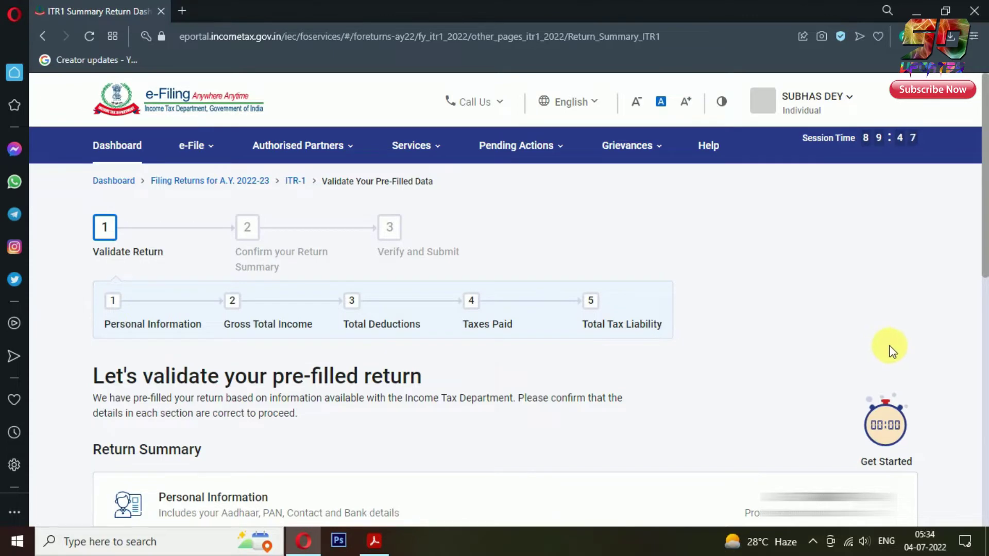
pyautogui.scroll(-3, 889, 346)
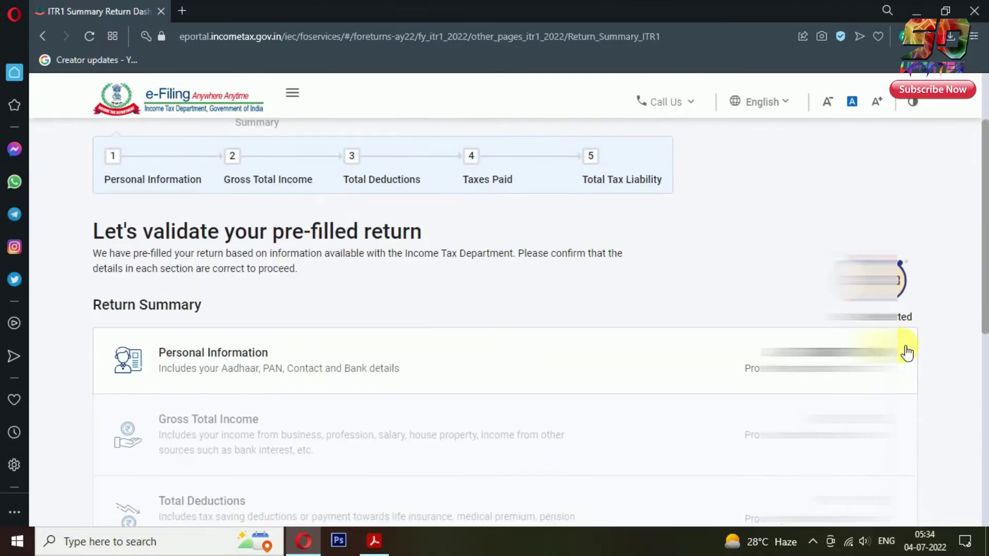
pyautogui.scroll(-3, 906, 353)
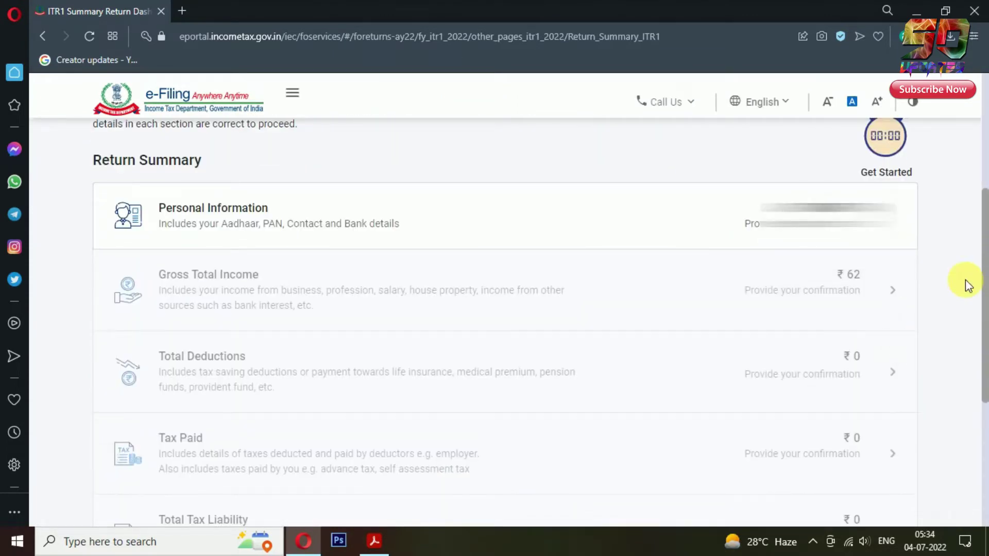
pyautogui.scroll(-5, 966, 284)
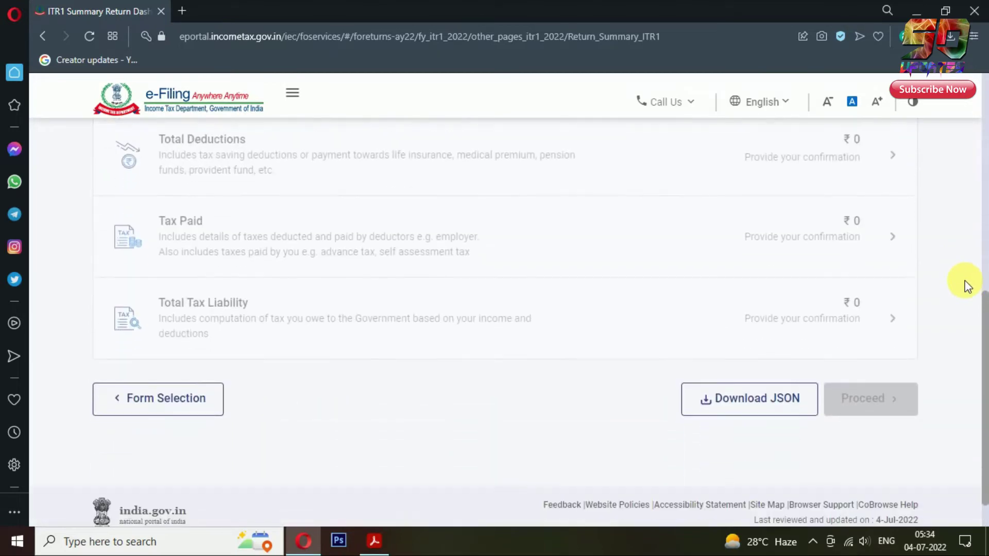
pyautogui.scroll(5, 965, 284)
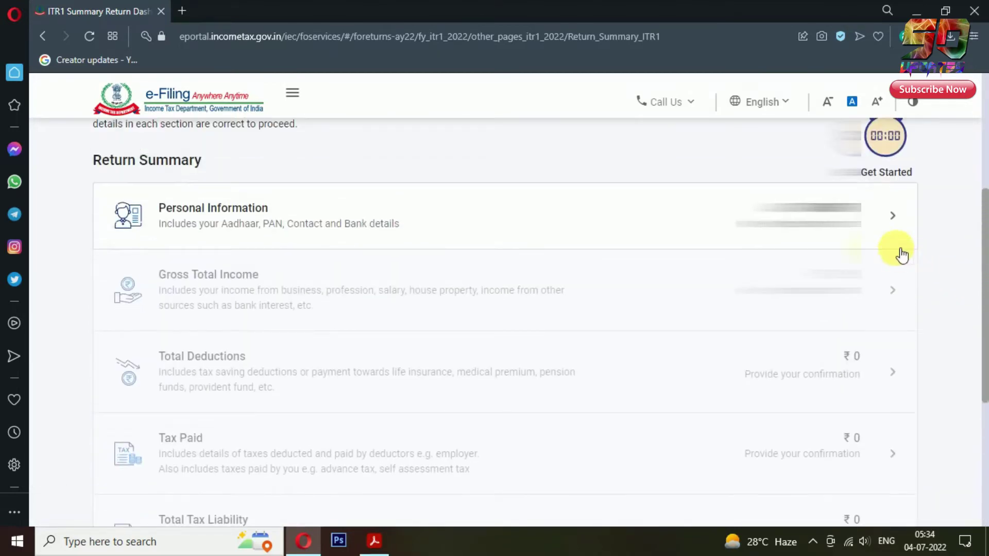
pyautogui.click(894, 224)
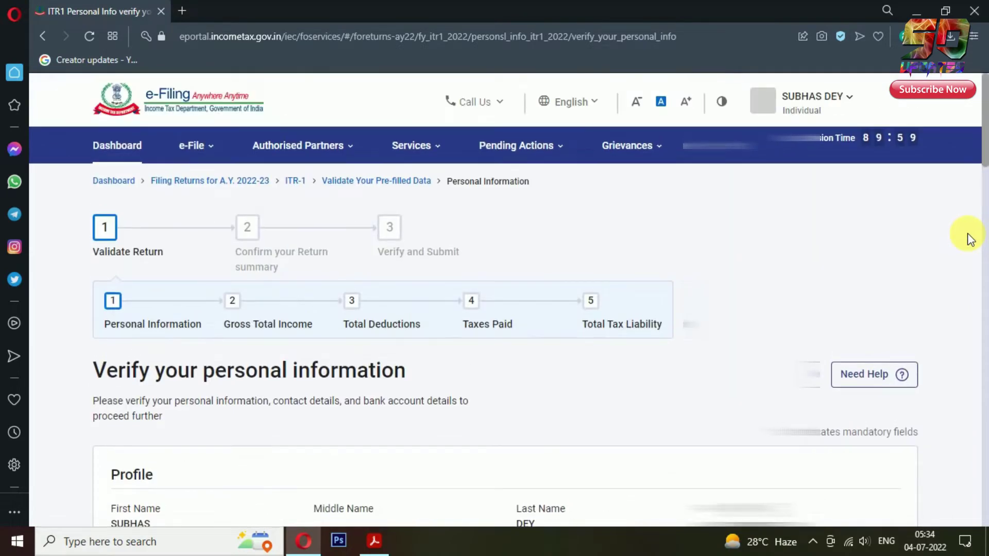
# Step: Check the Nature of Employment choices and keep it set to Others
pyautogui.scroll(-5, 979, 266)
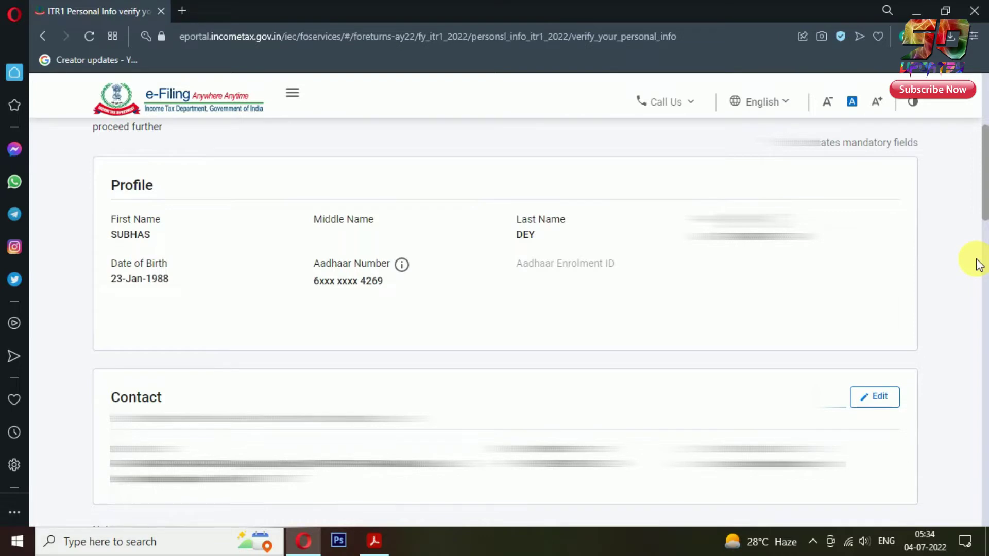
pyautogui.scroll(-4, 979, 266)
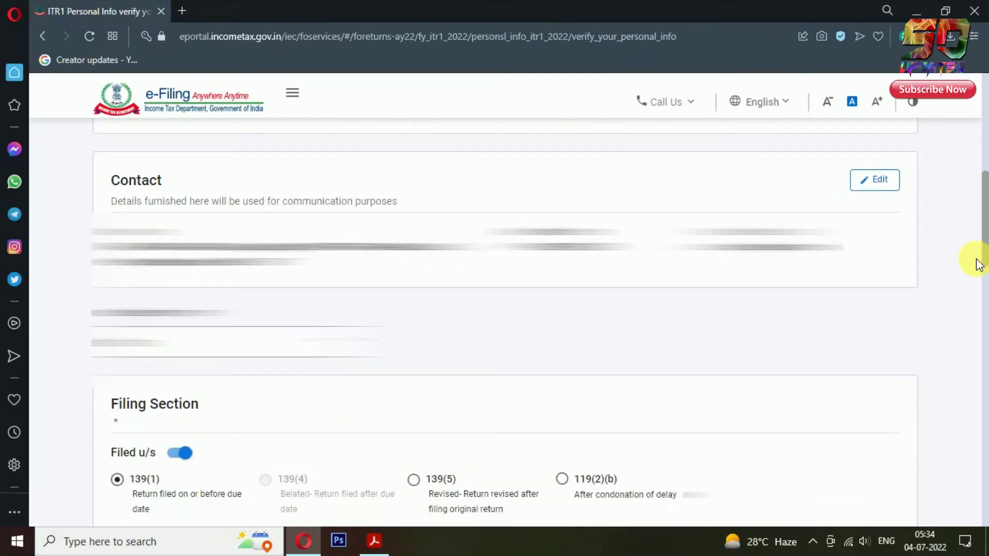
pyautogui.scroll(-3, 978, 266)
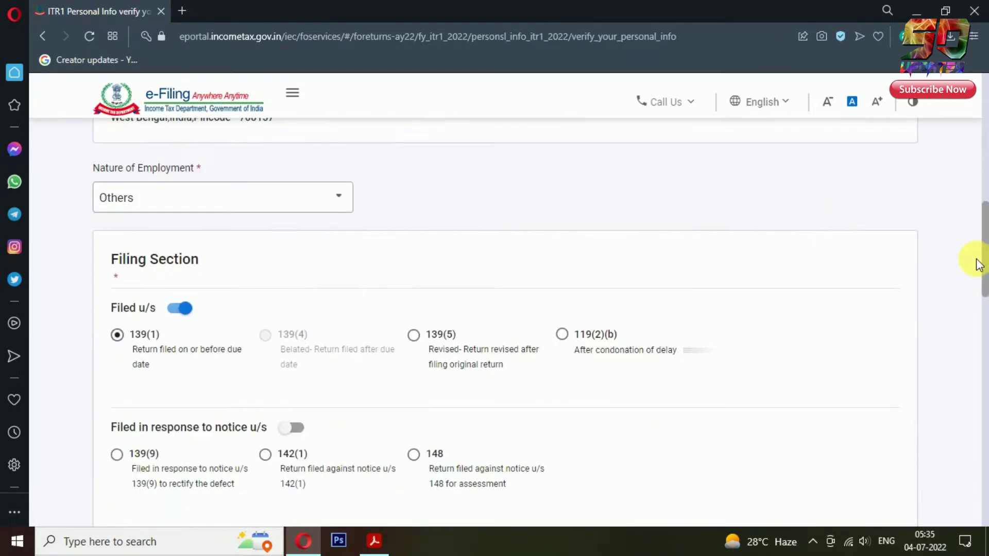
pyautogui.click(334, 208)
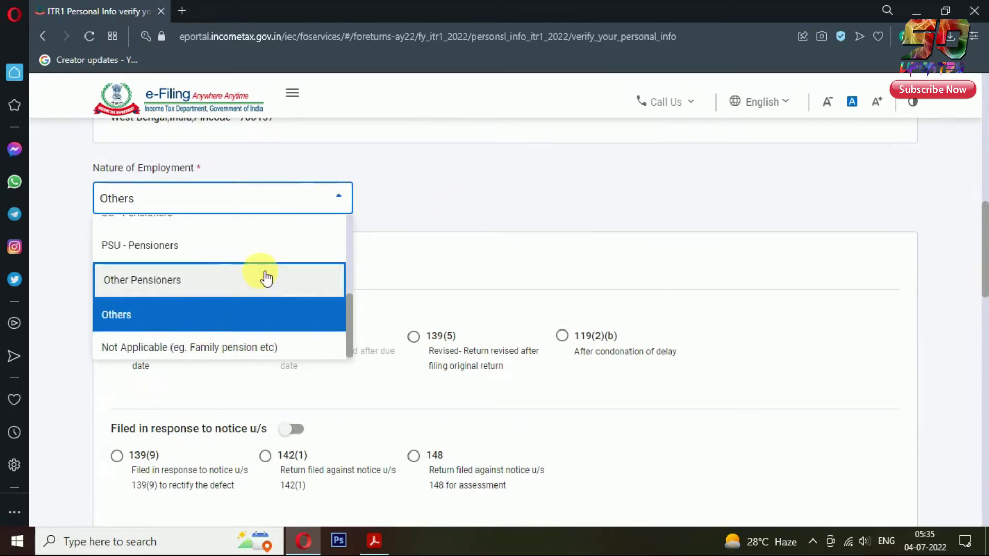
pyautogui.scroll(2, 263, 276)
pyautogui.scroll(2, 242, 270)
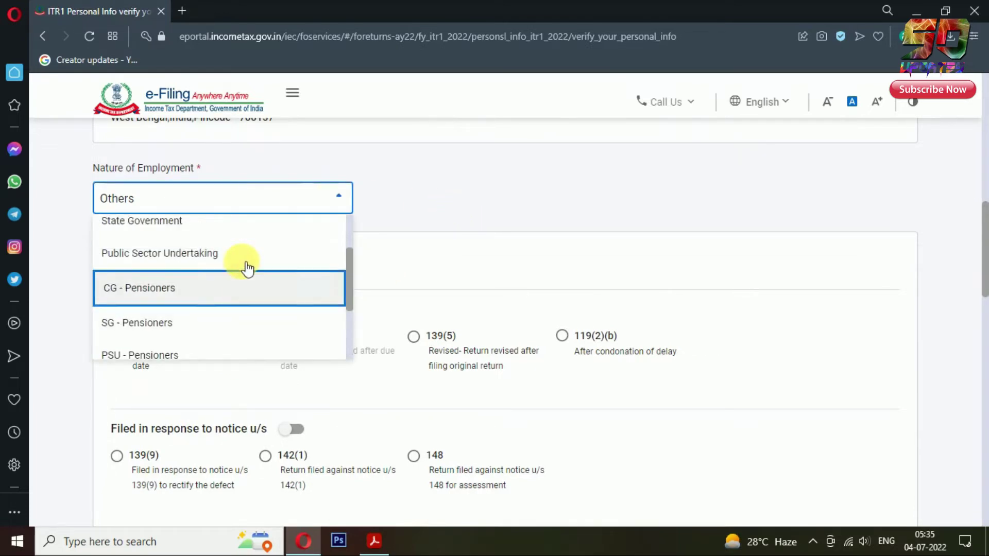
pyautogui.scroll(4, 229, 278)
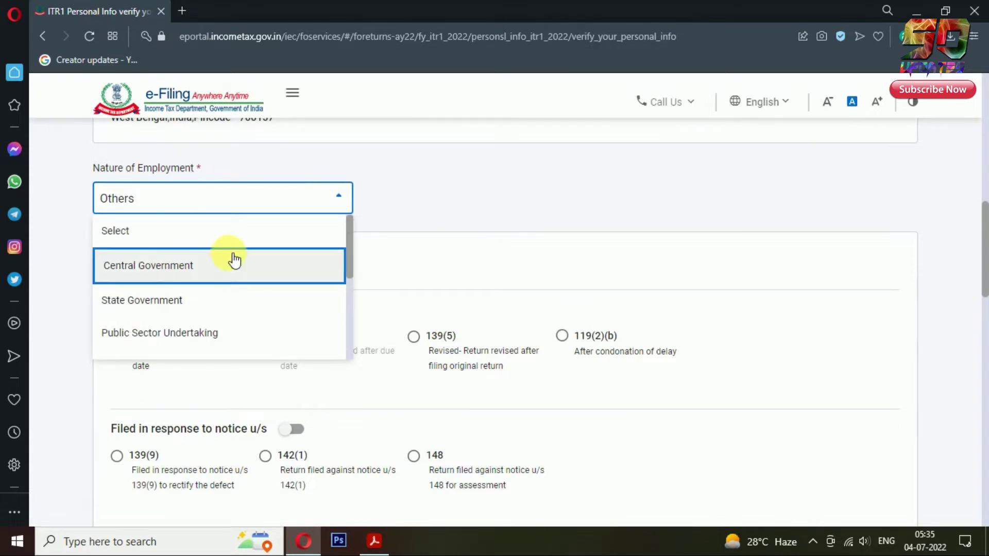
pyautogui.click(478, 278)
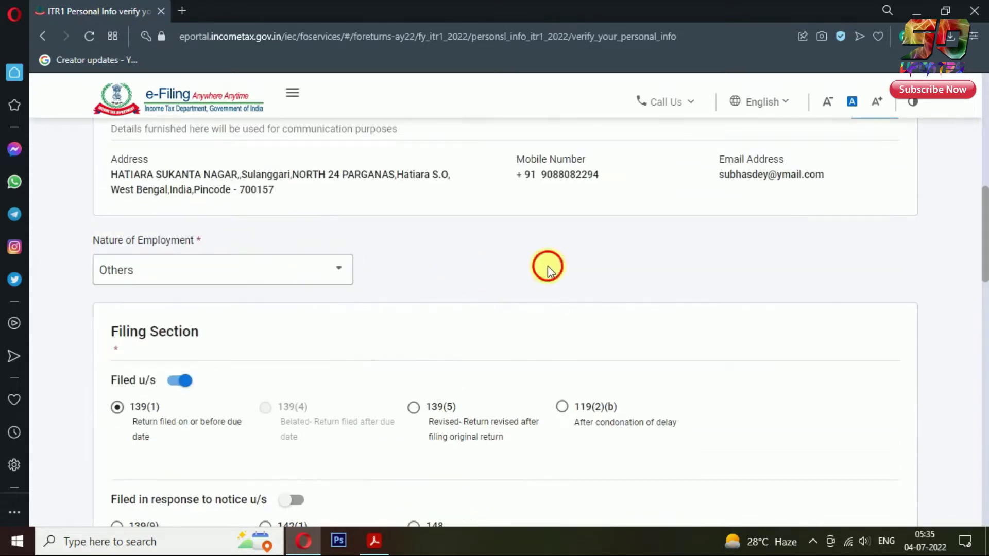
# Step: Review the filing section, tax regime and refund bank details, then confirm the personal information
pyautogui.scroll(-3, 937, 330)
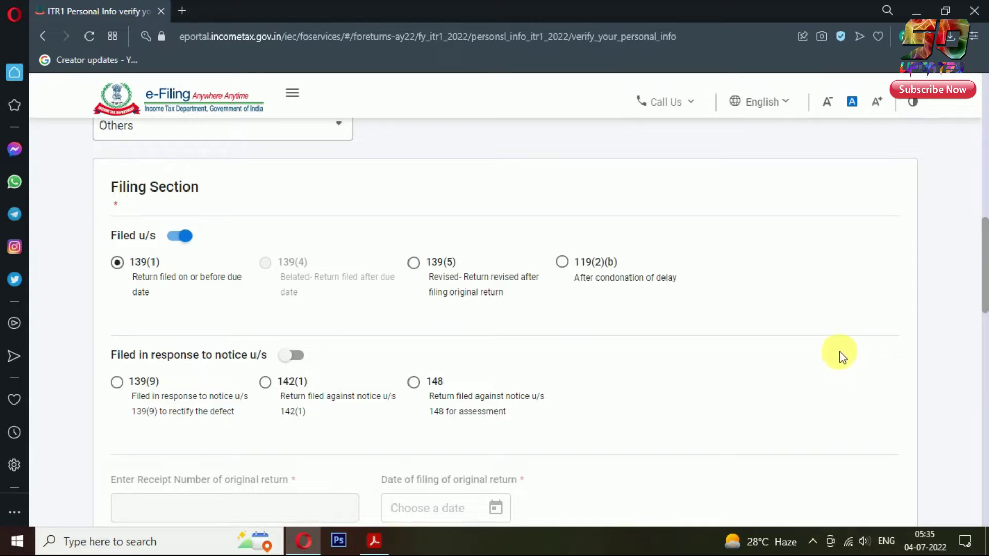
pyautogui.scroll(-3, 843, 356)
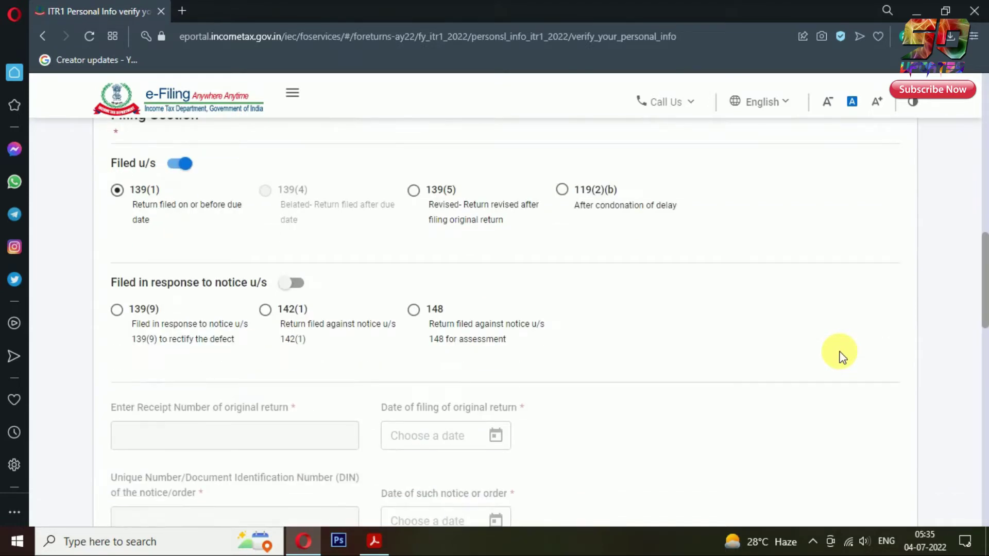
pyautogui.scroll(-2, 842, 355)
pyautogui.scroll(-3, 843, 356)
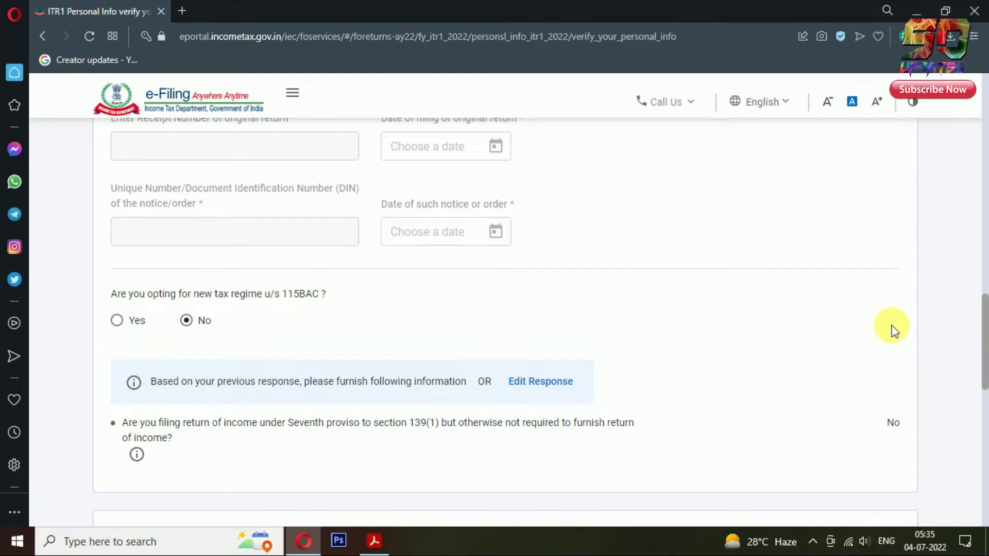
pyautogui.scroll(-2, 906, 350)
pyautogui.scroll(-5, 919, 368)
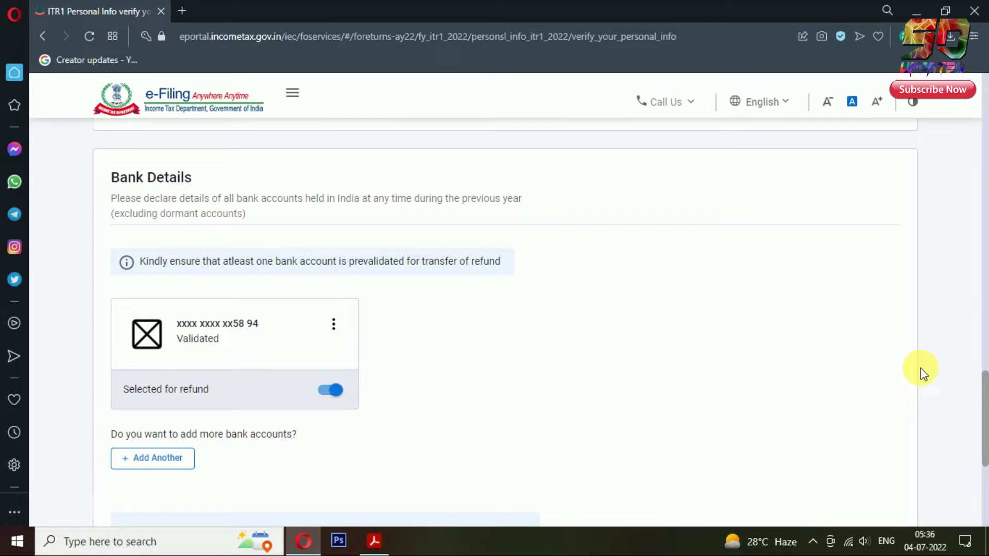
pyautogui.scroll(-5, 920, 368)
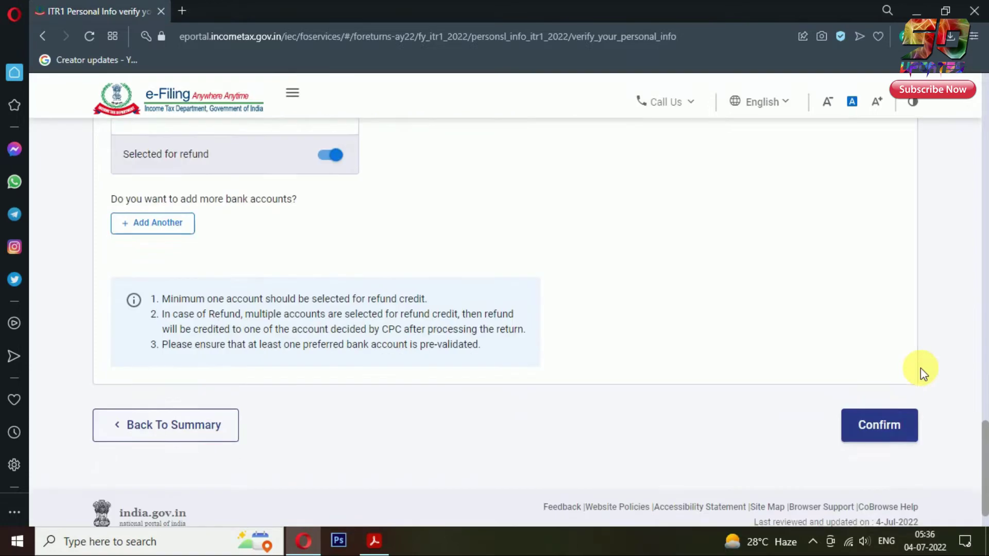
pyautogui.click(918, 369)
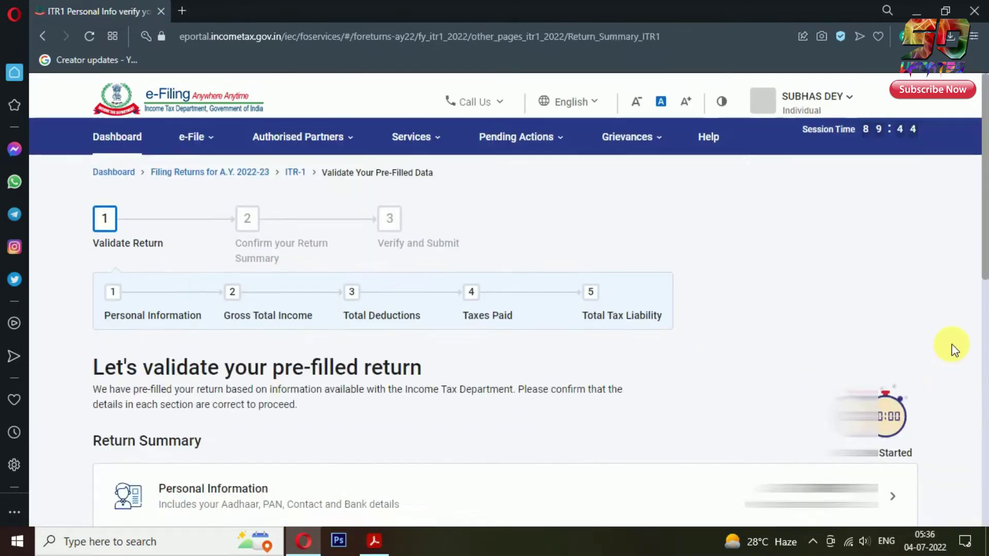
# Step: Open Gross Total Income and answer No to the salary exemption questions, including HRA and LTA
pyautogui.scroll(-5, 953, 350)
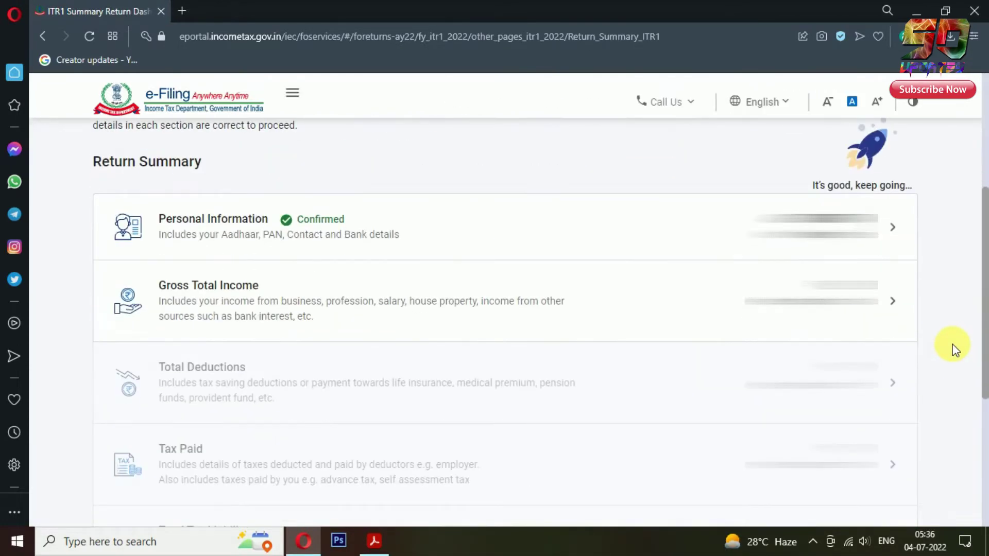
pyautogui.click(883, 295)
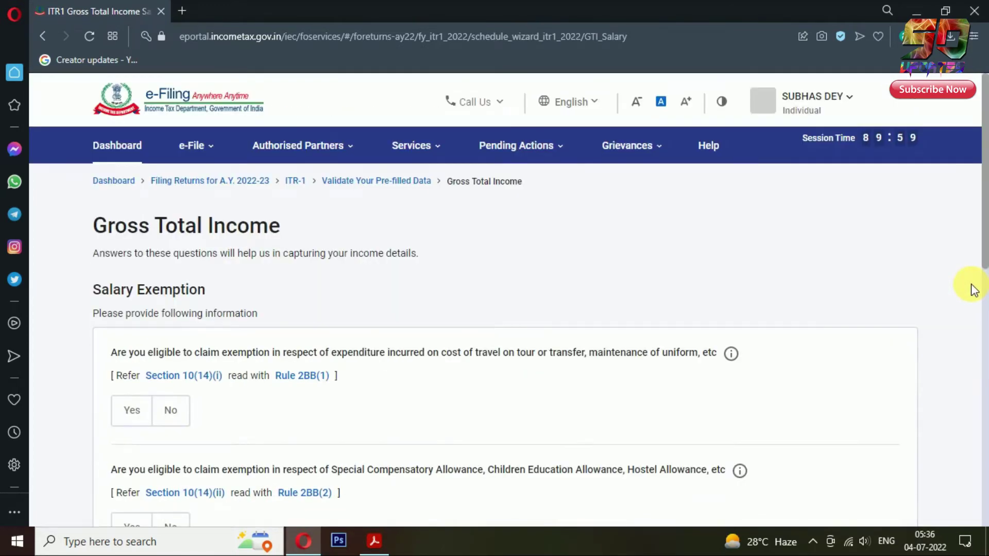
pyautogui.scroll(-3, 970, 293)
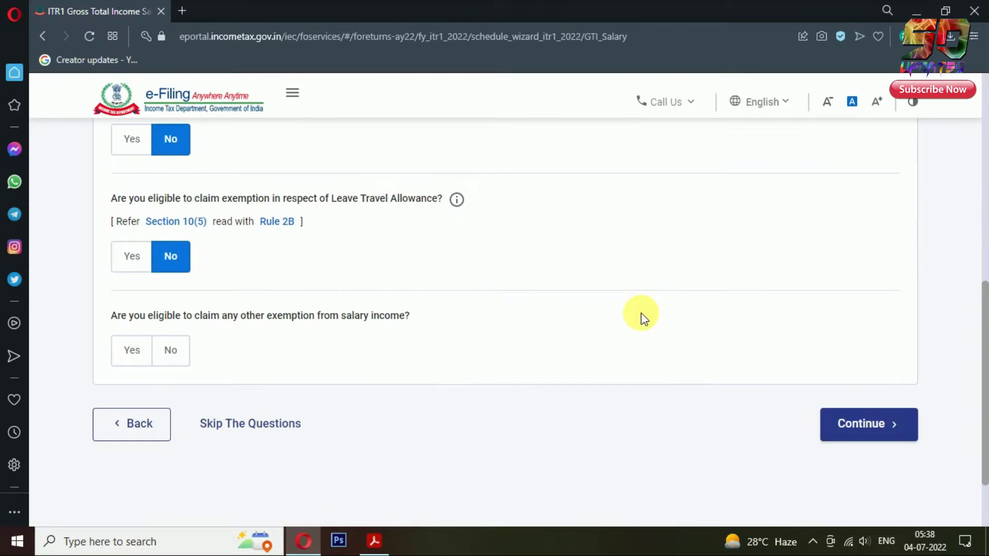
pyautogui.click(181, 352)
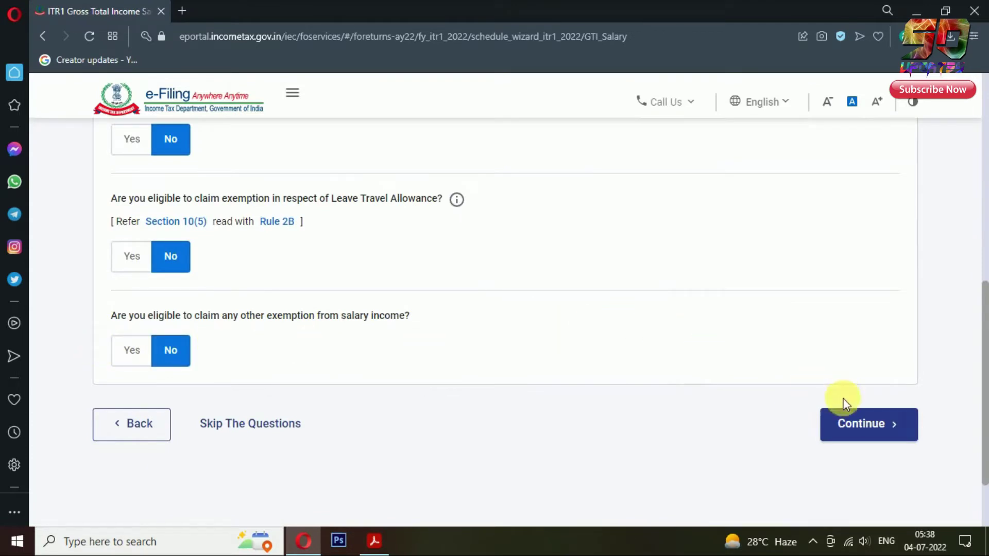
pyautogui.click(902, 439)
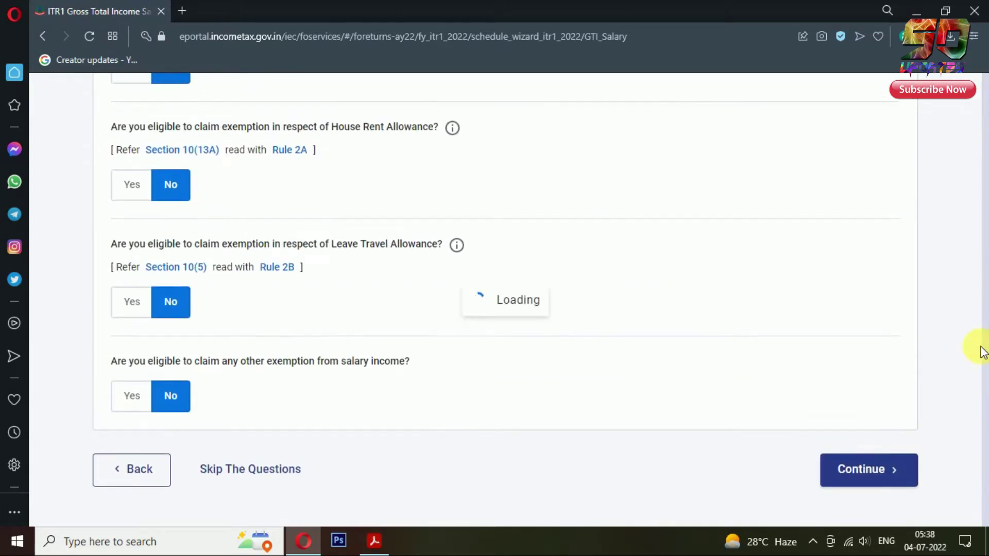
# Step: Scroll to Income from Salary on the income source details page and edit it
pyautogui.scroll(-4, 963, 304)
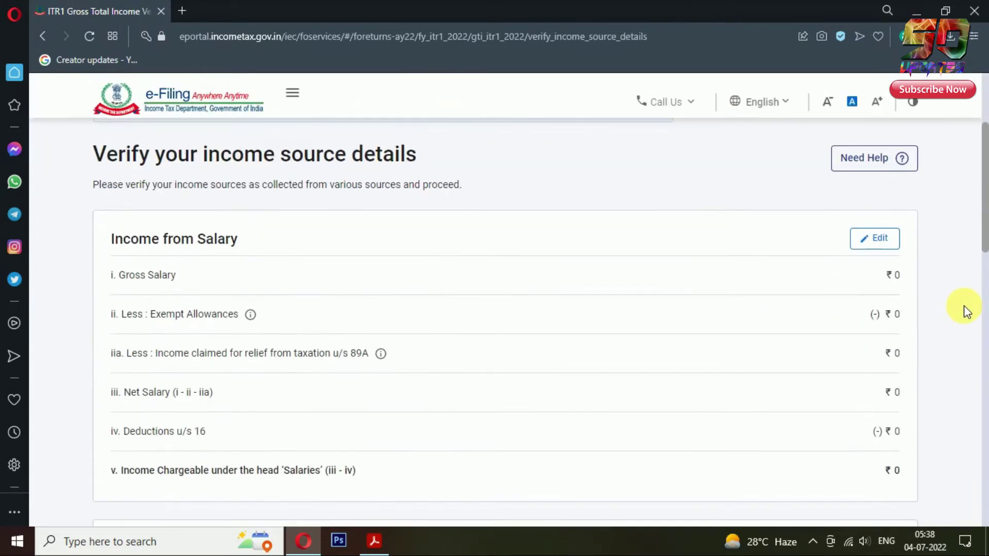
pyautogui.scroll(-1, 963, 305)
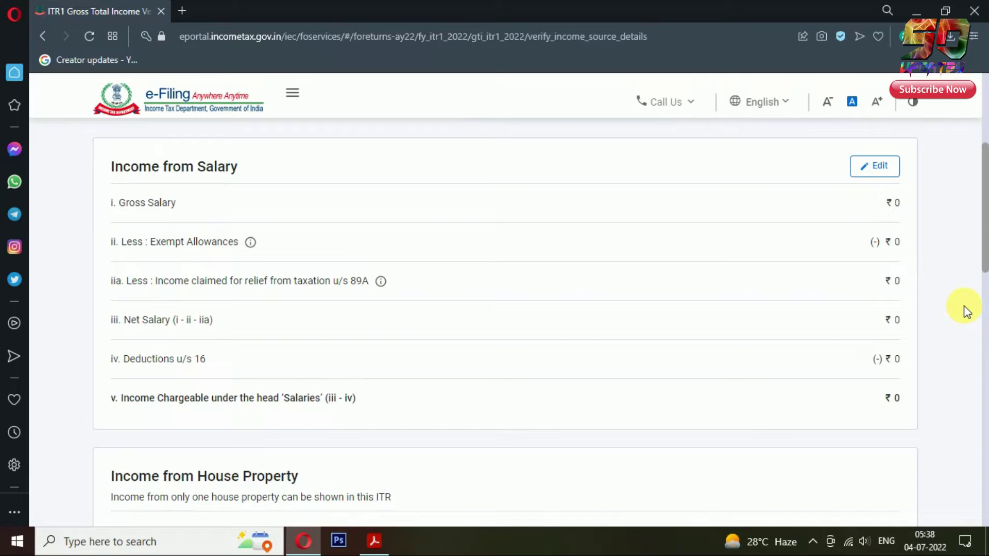
pyautogui.click(893, 183)
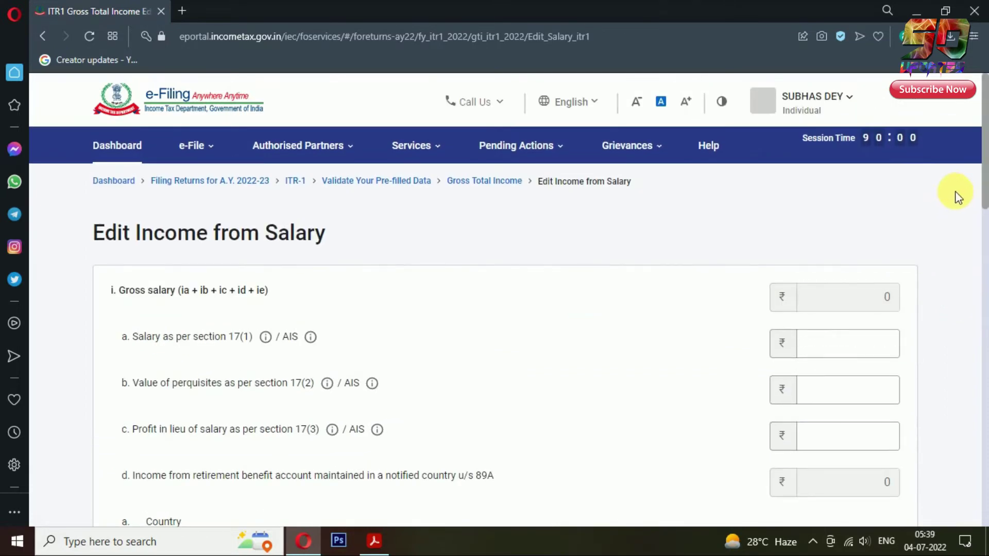
# Step: Enter salary u/s 17(1) as 357239, with 17(2) perquisites and 17(3) profits at 0
pyautogui.scroll(-3, 968, 247)
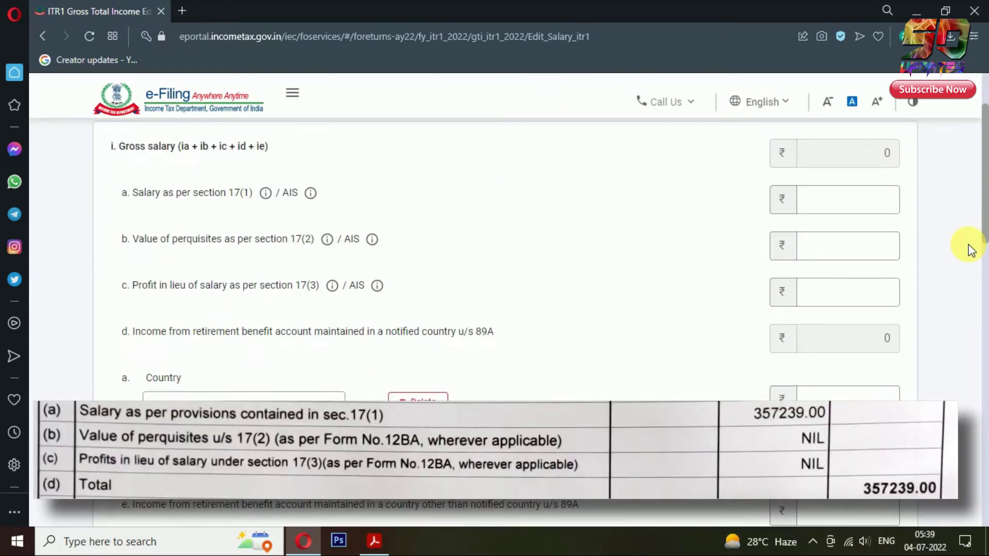
pyautogui.click(849, 199)
pyautogui.write('357239')
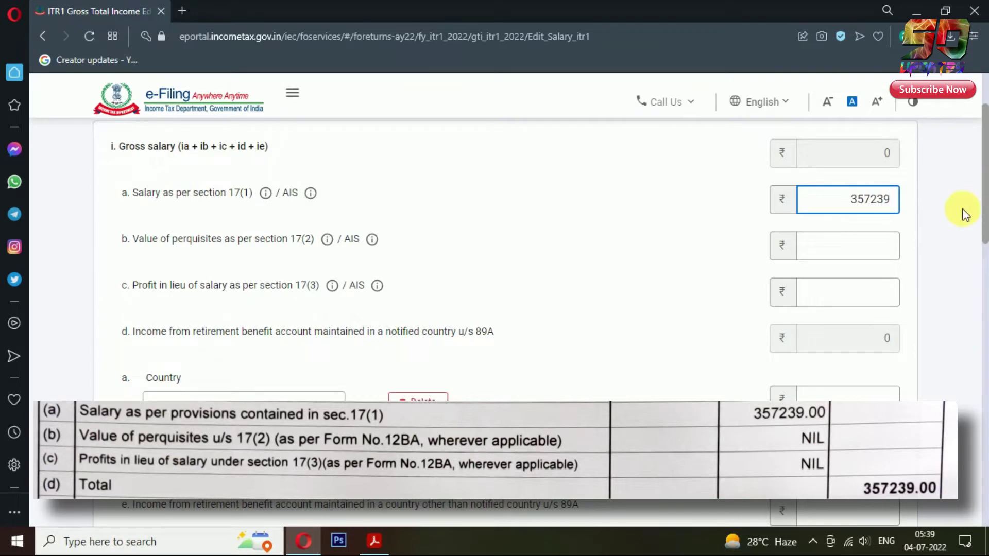
pyautogui.click(875, 246)
pyautogui.write('0')
pyautogui.click(883, 291)
pyautogui.write('0')
pyautogui.click(954, 311)
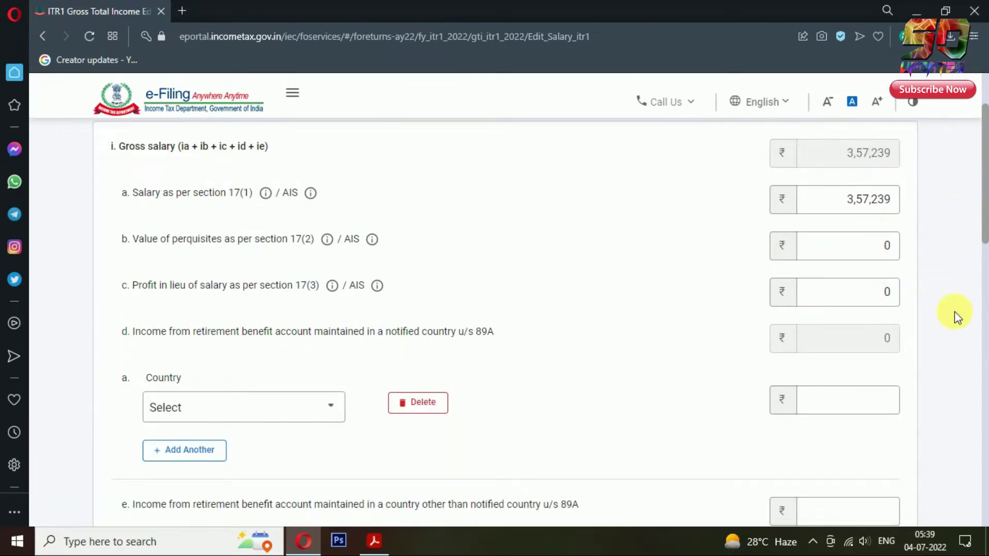
# Step: Delete the empty country row for the retirement benefit account
pyautogui.click(196, 406)
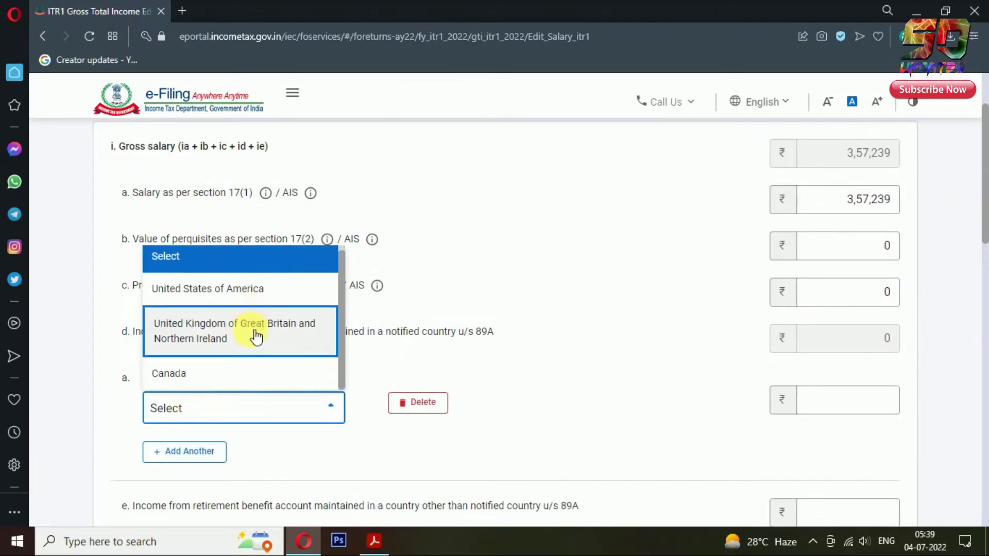
pyautogui.scroll(-1, 269, 260)
pyautogui.click(508, 390)
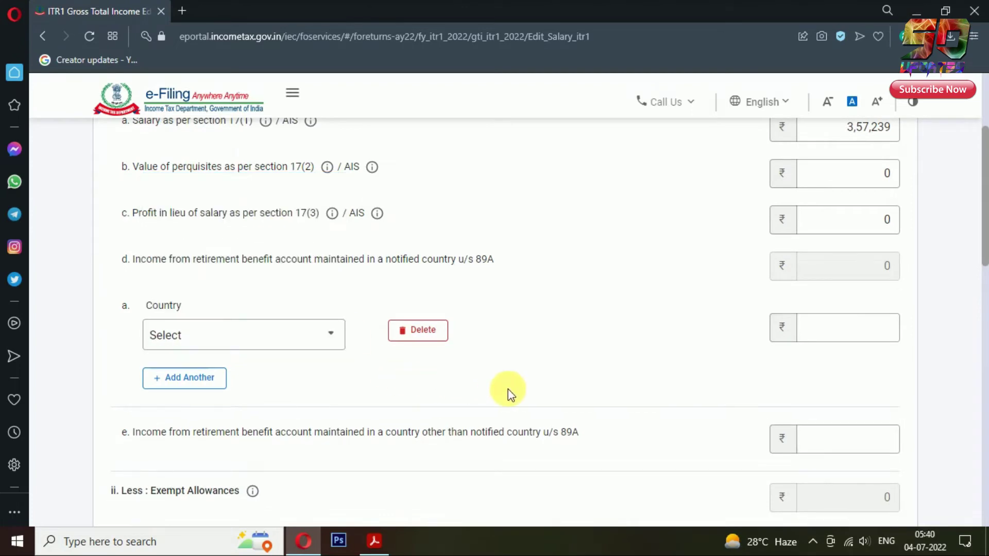
pyautogui.click(426, 334)
pyautogui.click(641, 361)
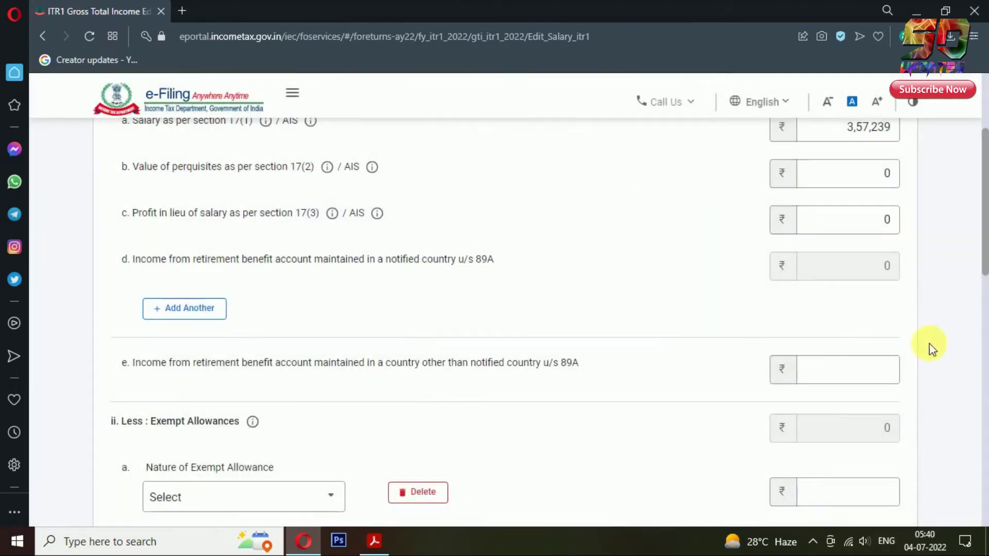
# Step: Delete the empty exempt allowance row and leave the 89A relief at 0
pyautogui.scroll(-4, 939, 329)
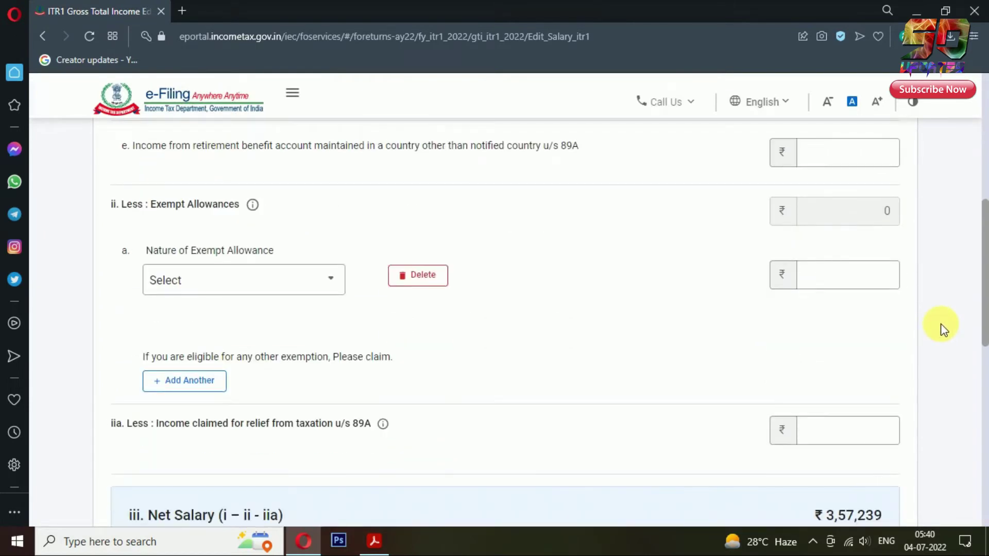
pyautogui.click(330, 274)
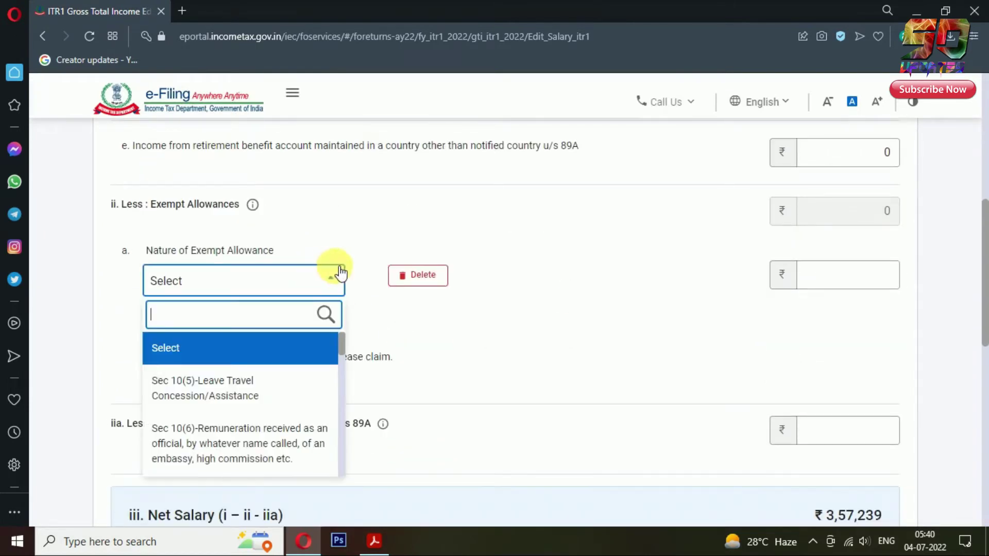
pyautogui.scroll(-3, 303, 383)
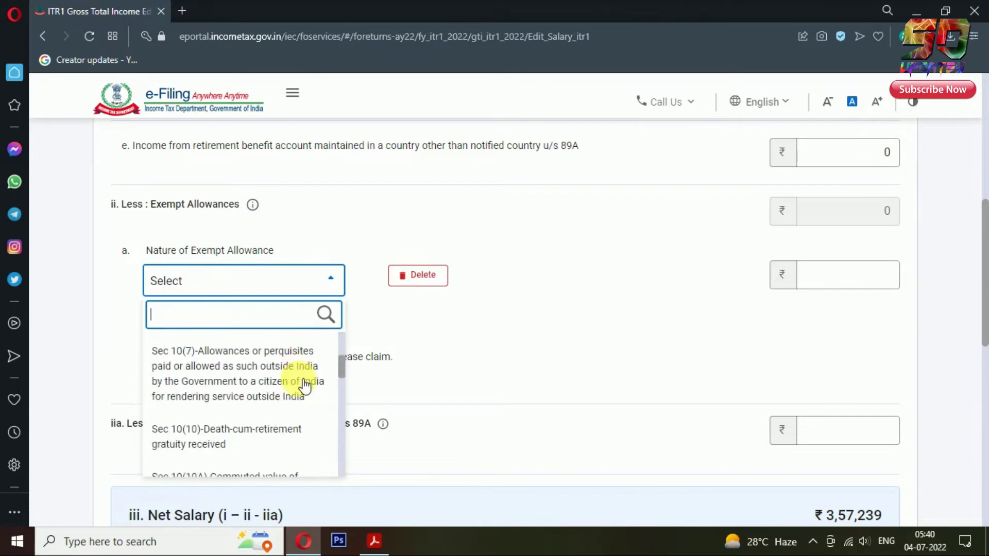
pyautogui.scroll(-10, 306, 385)
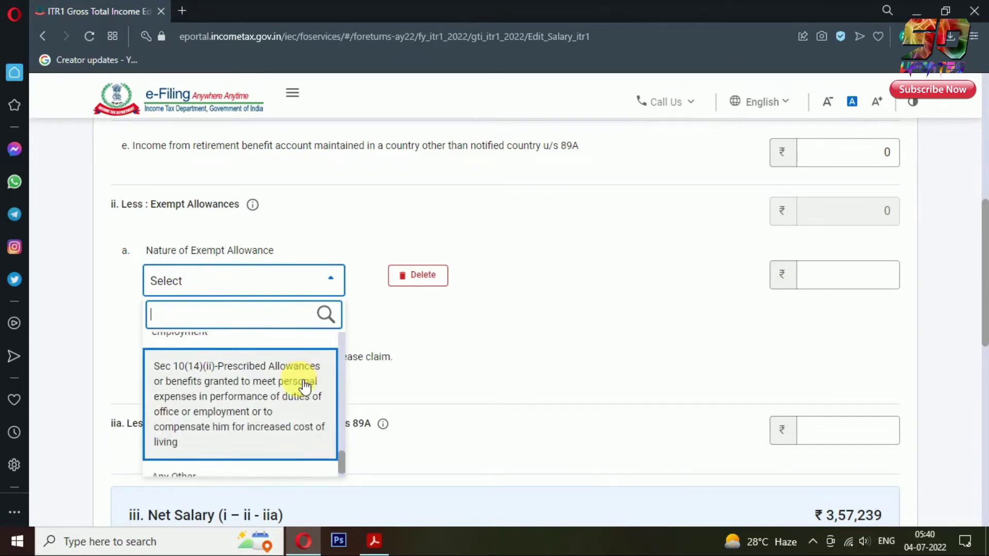
pyautogui.click(477, 330)
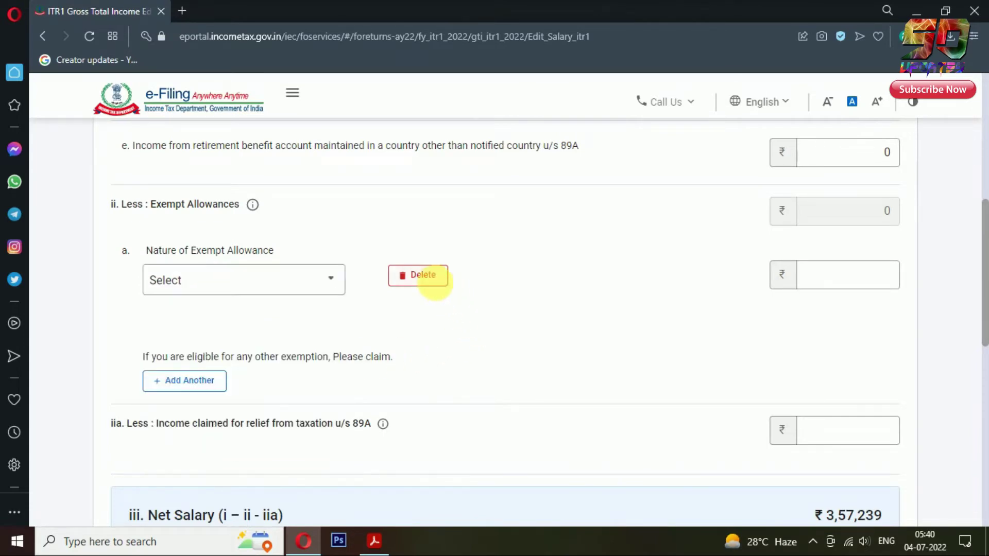
pyautogui.click(441, 275)
pyautogui.click(628, 356)
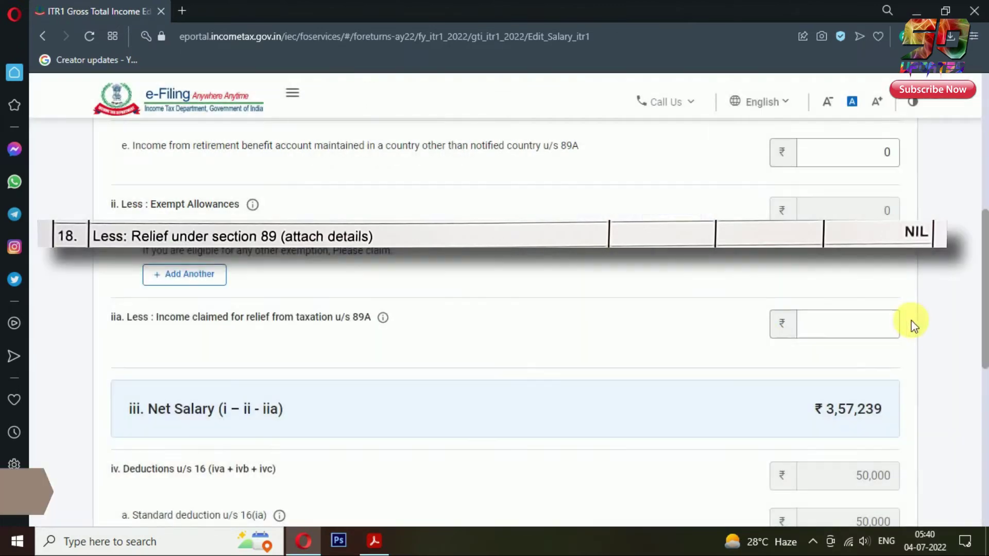
pyautogui.click(965, 328)
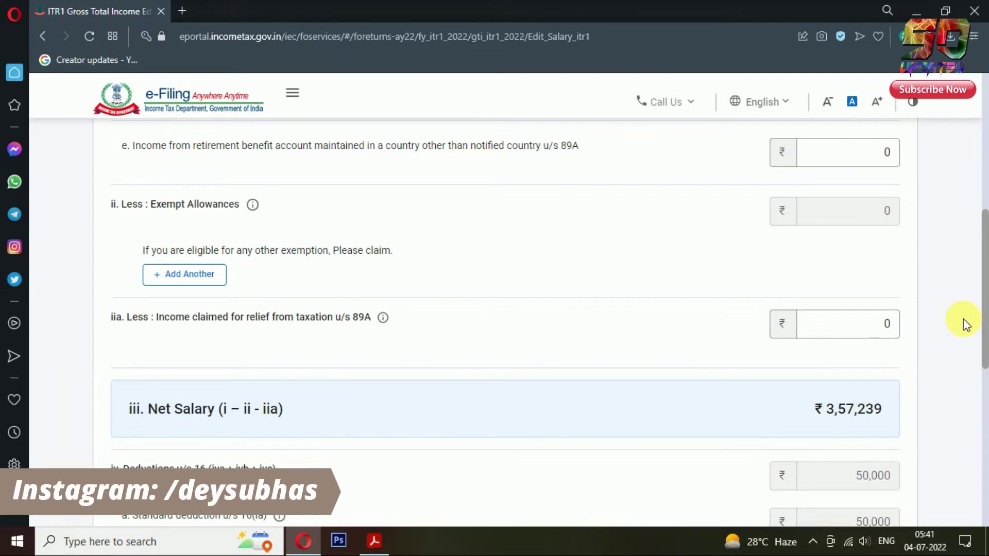
# Step: Enter professional tax u/s 16(iii) of 1,810 and save, giving salary income ₹3,05,429
pyautogui.scroll(-4, 963, 320)
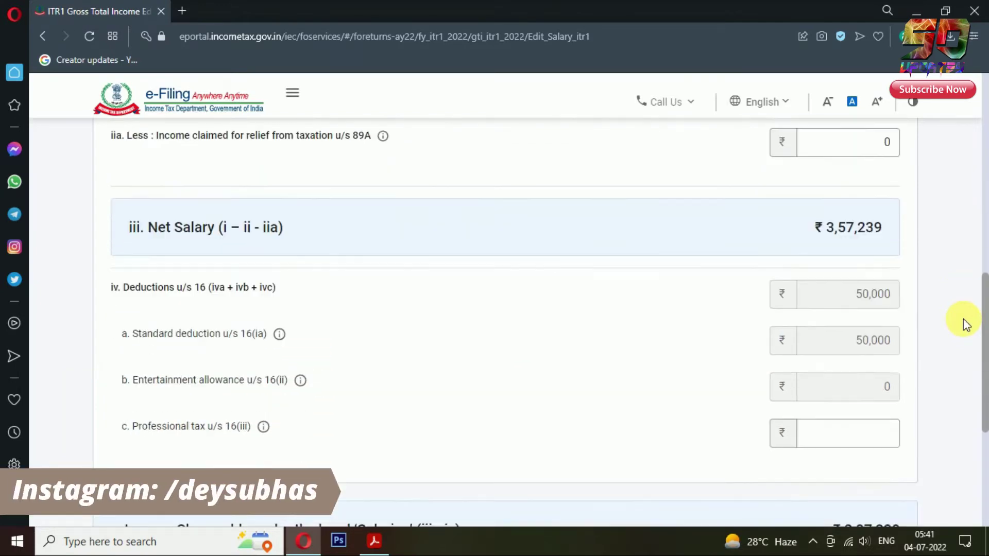
pyautogui.scroll(-1, 963, 320)
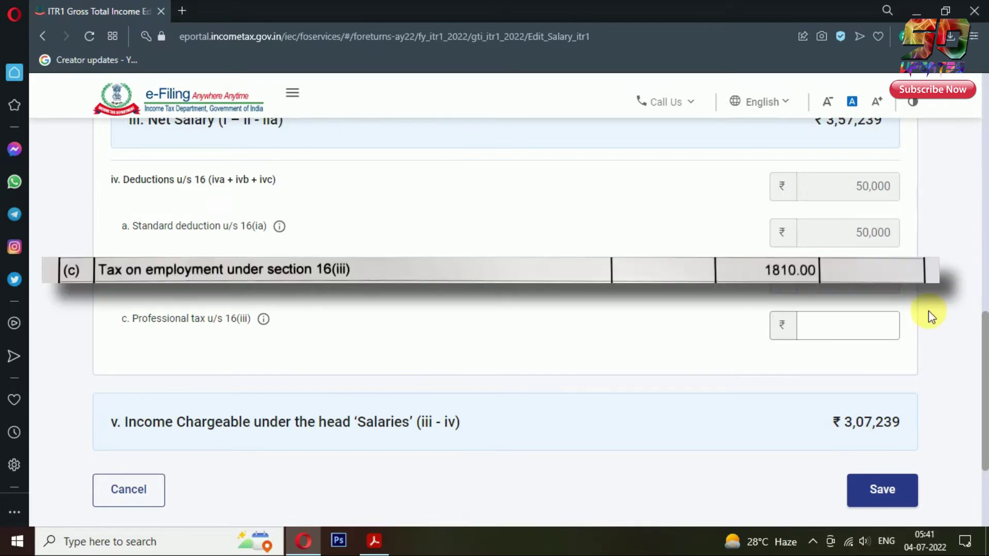
pyautogui.click(871, 325)
pyautogui.write('1,8')
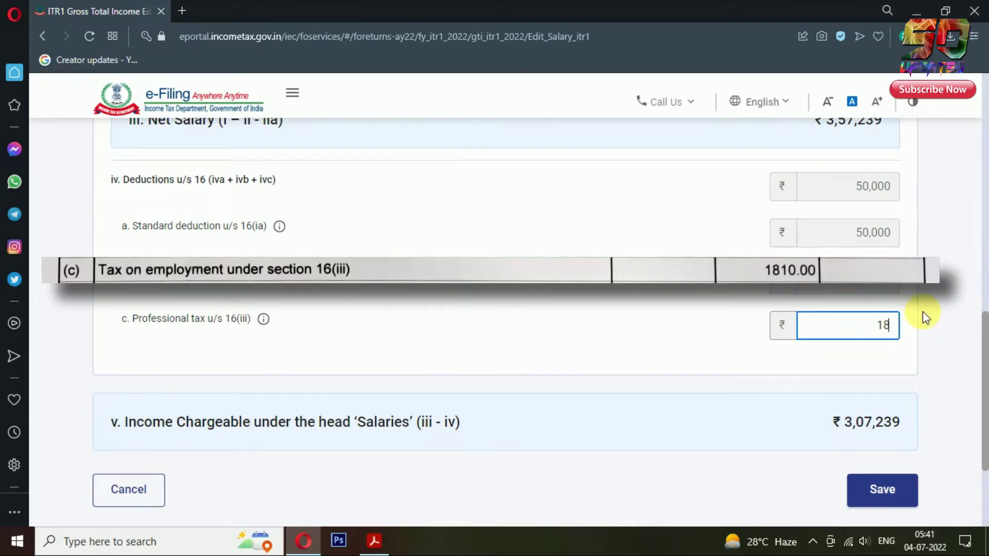
pyautogui.write('10')
pyautogui.click(923, 311)
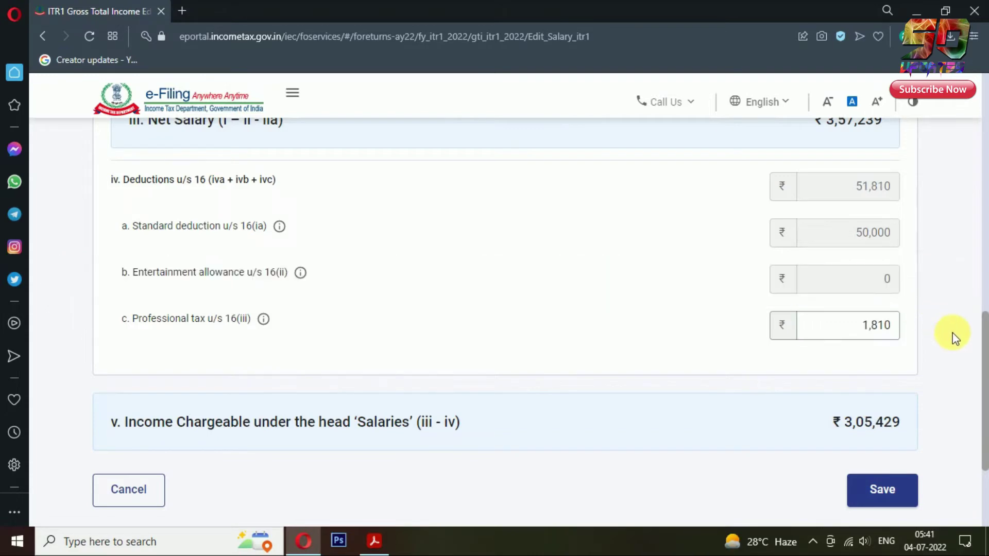
pyautogui.scroll(-3, 953, 333)
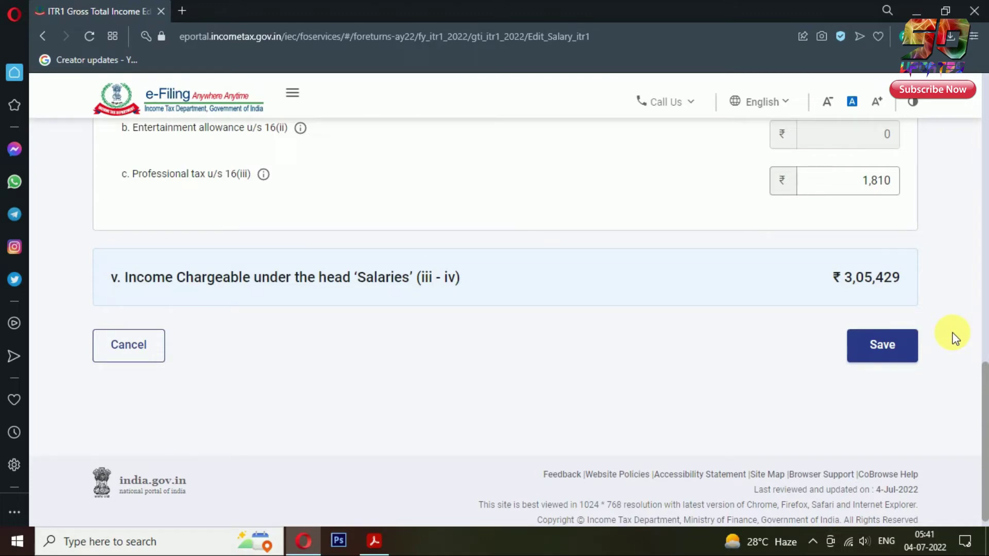
pyautogui.click(898, 346)
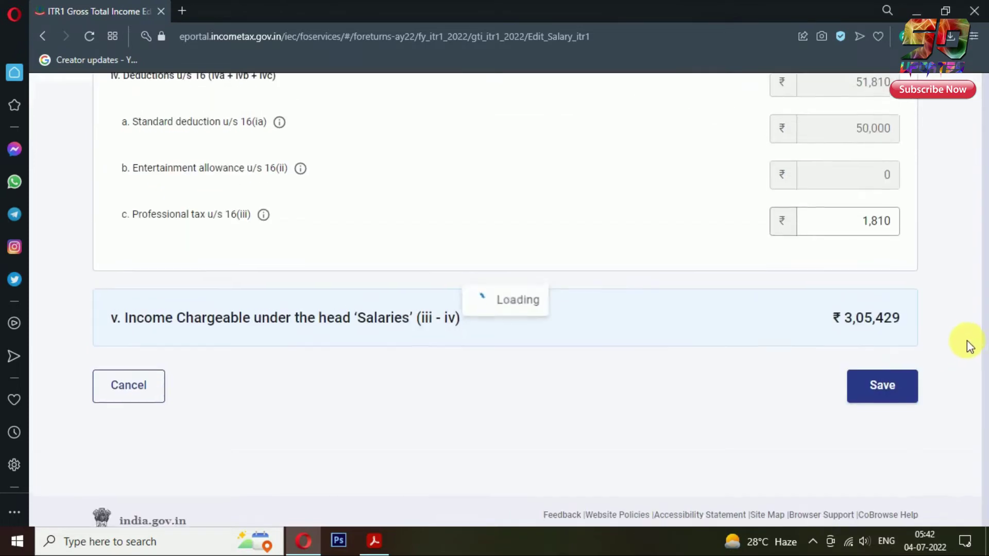
pyautogui.scroll(-5, 967, 343)
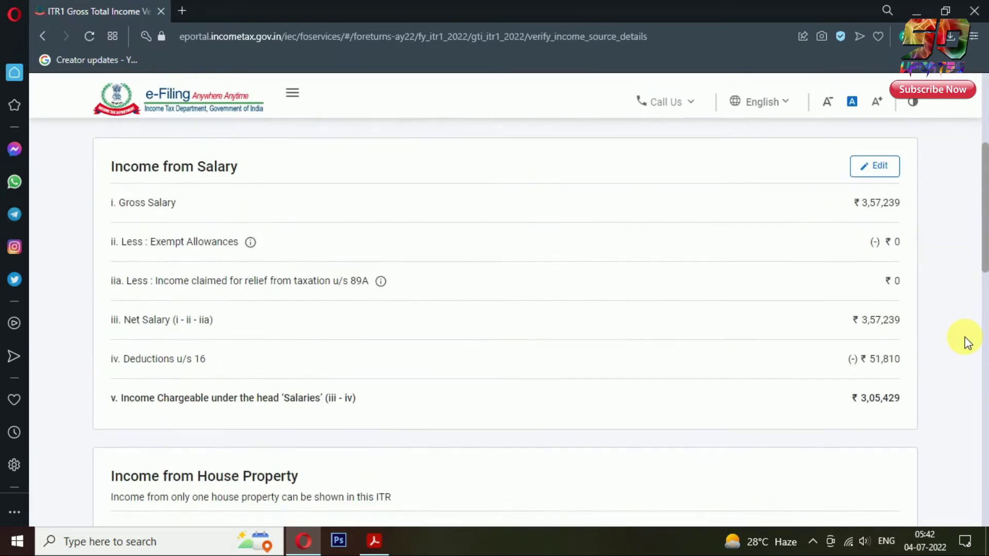
# Step: Delete the ₹62 Dividend Income entry and confirm the ₹3,05,429 gross total income
pyautogui.scroll(-3, 966, 343)
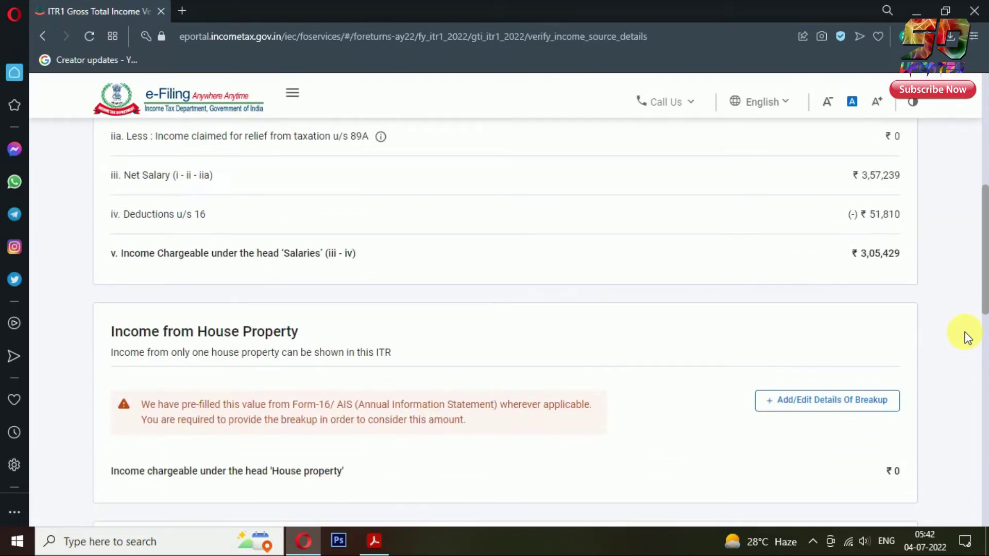
pyautogui.scroll(-1, 966, 337)
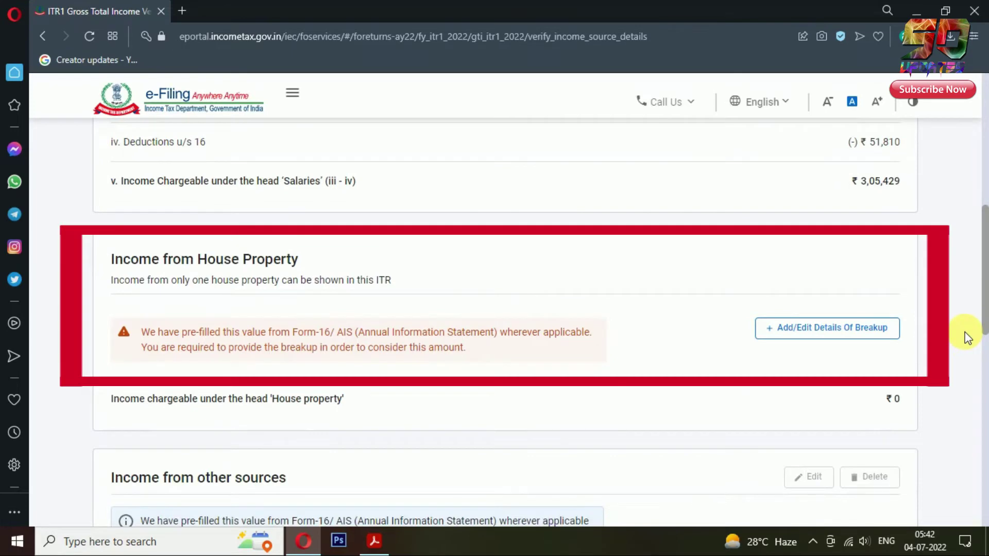
pyautogui.scroll(-1, 967, 337)
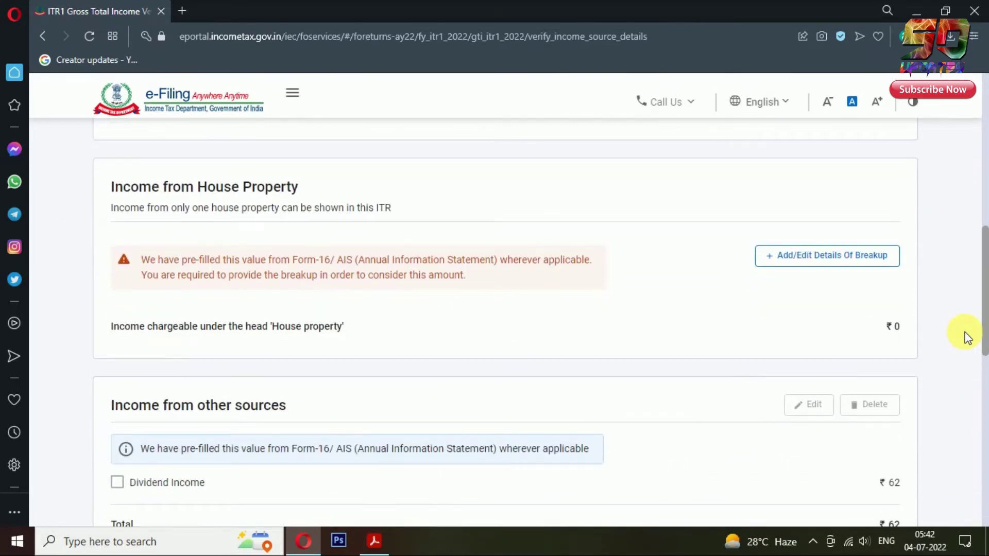
pyautogui.scroll(-3, 967, 337)
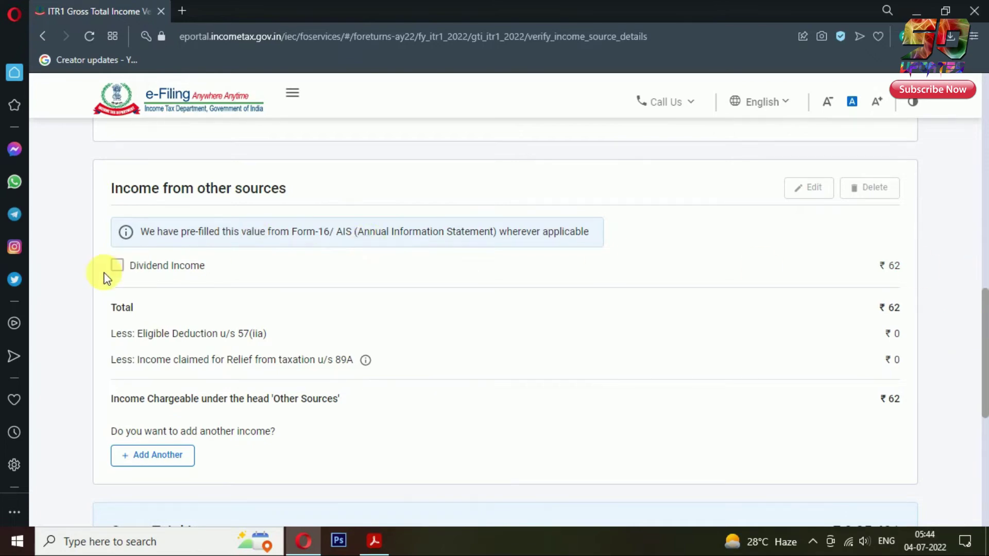
pyautogui.click(117, 265)
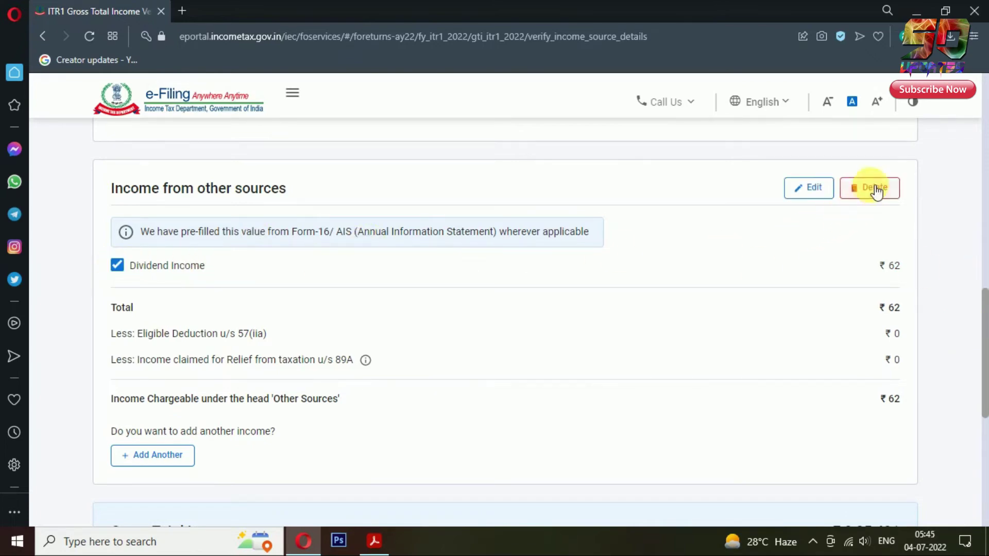
pyautogui.click(870, 189)
pyautogui.click(640, 355)
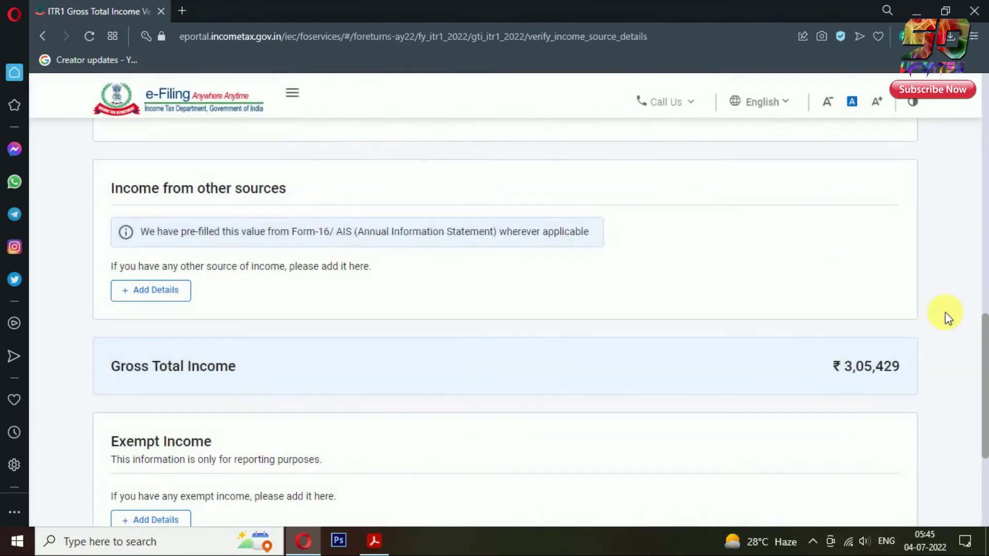
pyautogui.scroll(-4, 952, 317)
pyautogui.click(886, 378)
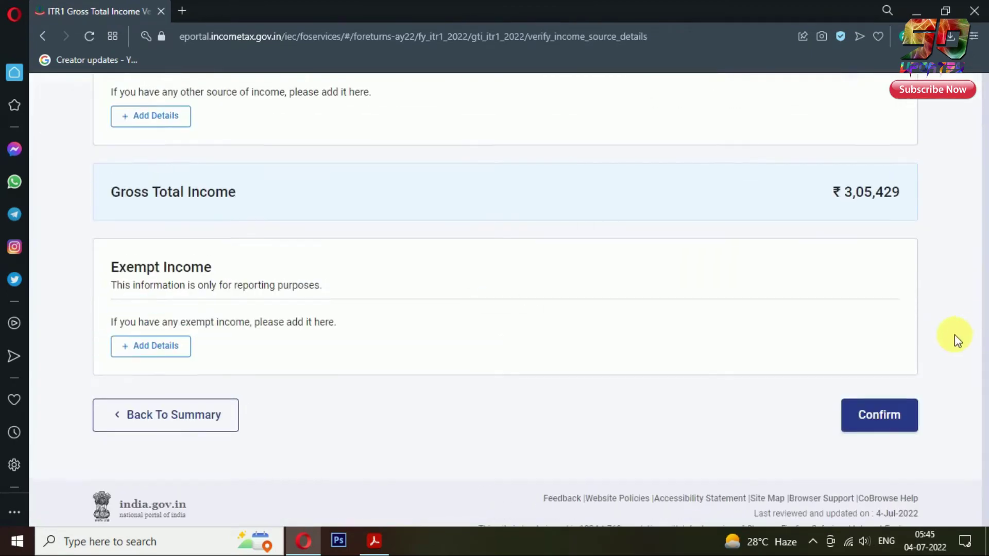
# Step: Open the Total Deductions section from the Return Summary
pyautogui.scroll(-5, 956, 329)
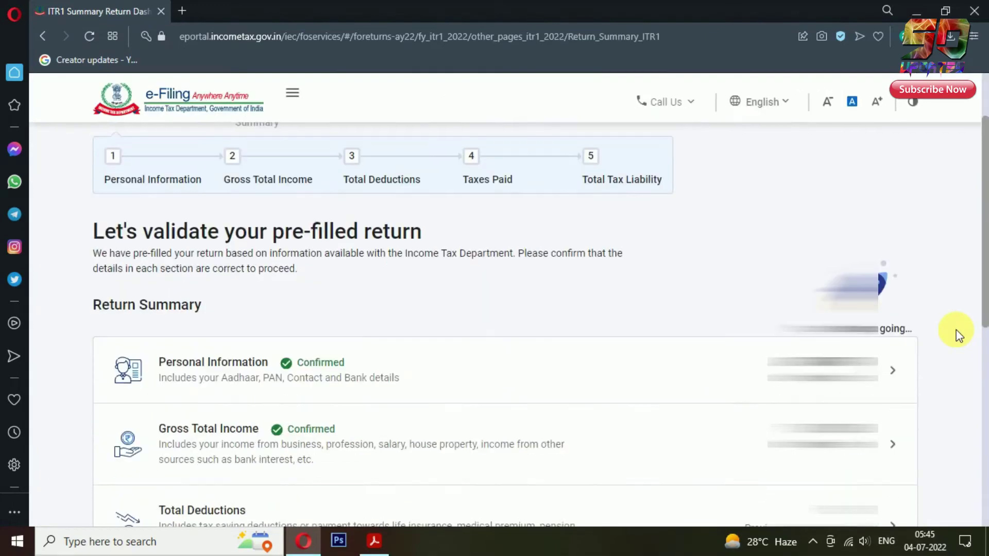
pyautogui.scroll(-3, 957, 336)
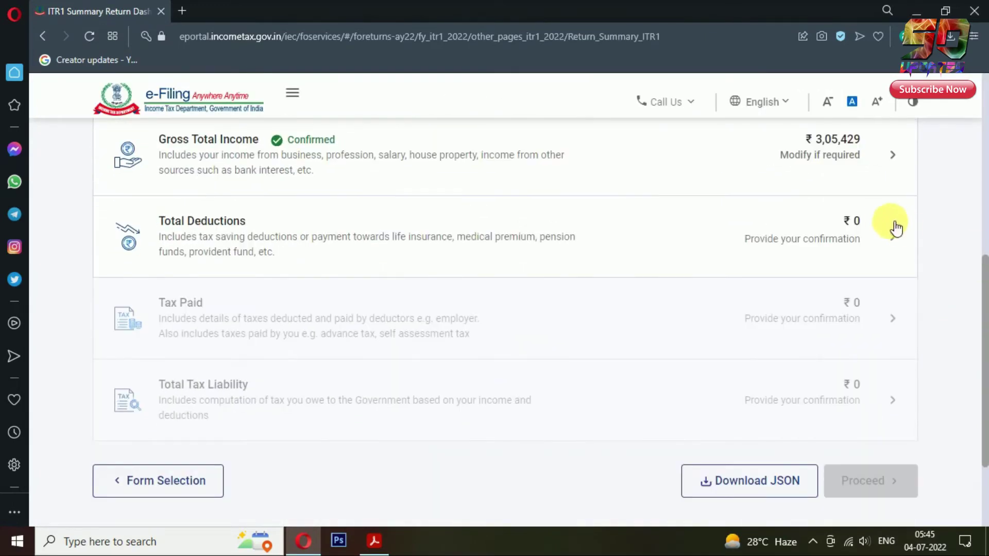
pyautogui.click(900, 234)
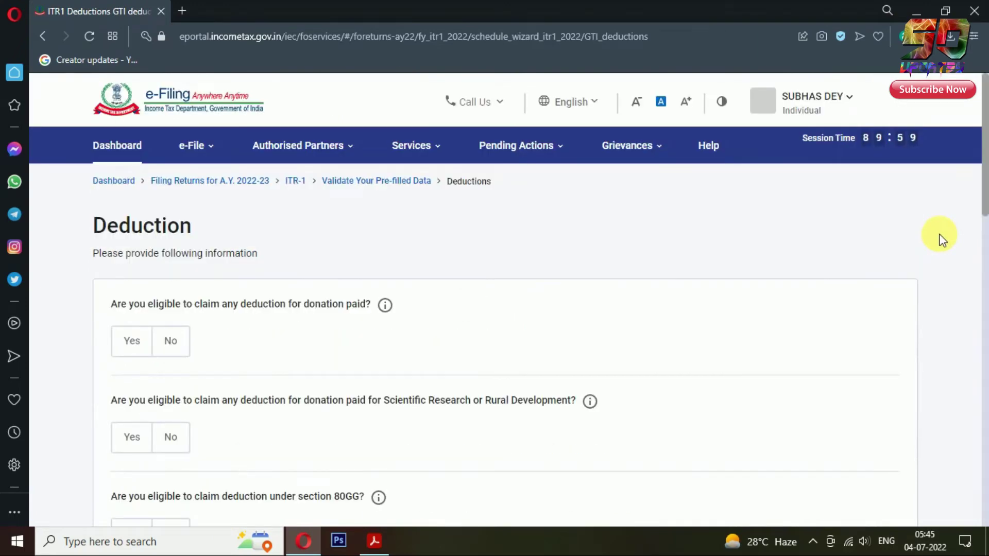
# Step: Answer No to the donation, scientific research/rural development and section 80GG deduction questions
pyautogui.scroll(-2, 708, 322)
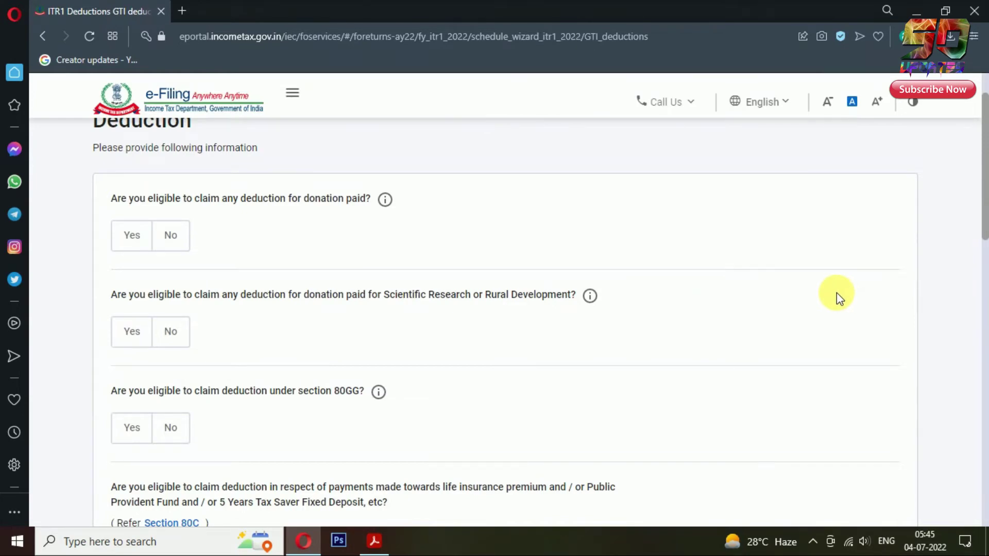
pyautogui.click(180, 238)
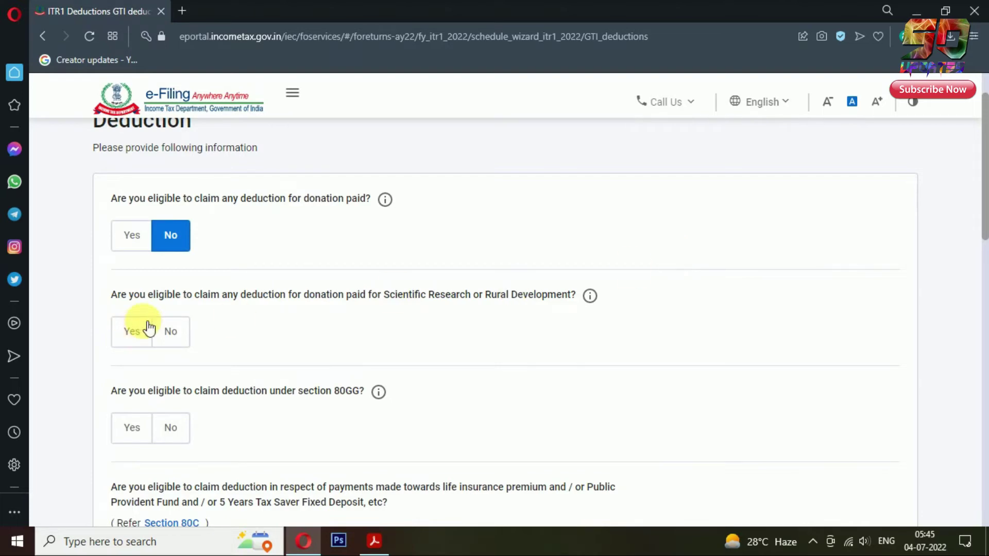
pyautogui.click(174, 336)
pyautogui.click(168, 438)
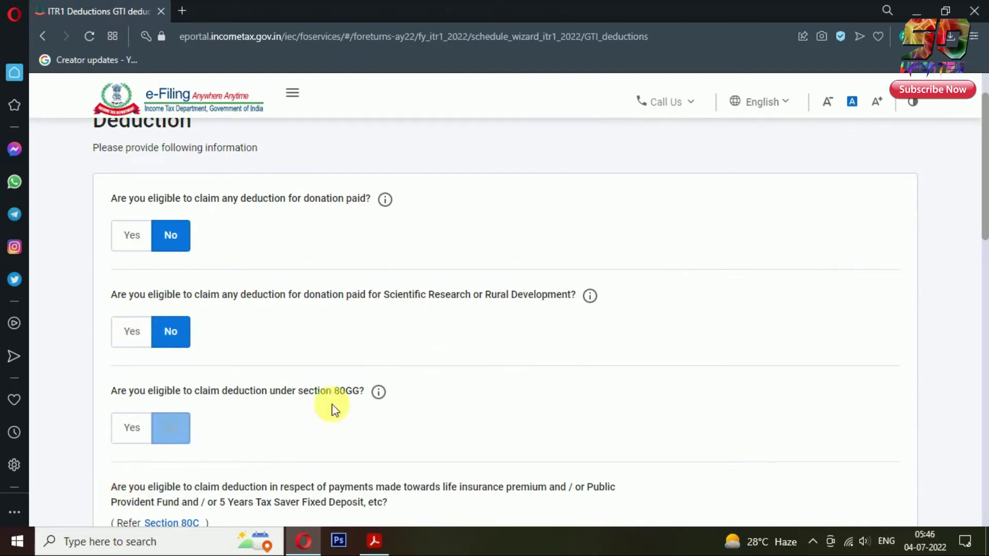
pyautogui.scroll(-4, 799, 355)
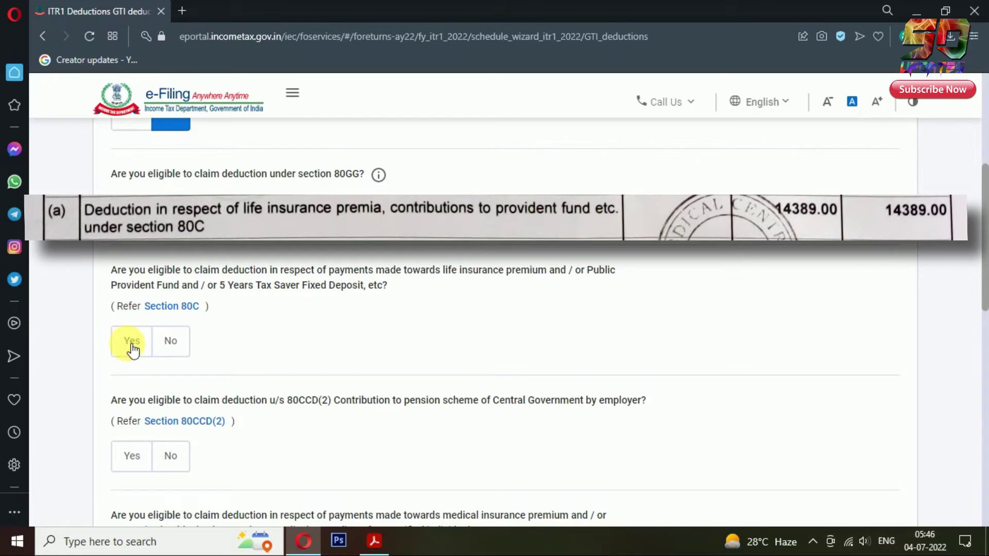
# Step: Claim a Section 80C deduction of 14,389
pyautogui.click(133, 350)
pyautogui.click(160, 418)
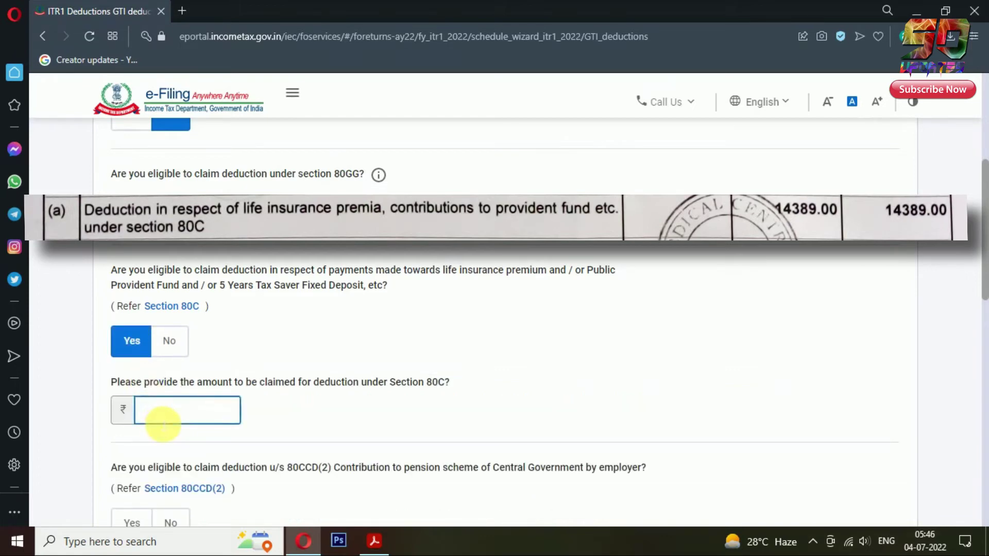
pyautogui.write('14,38')
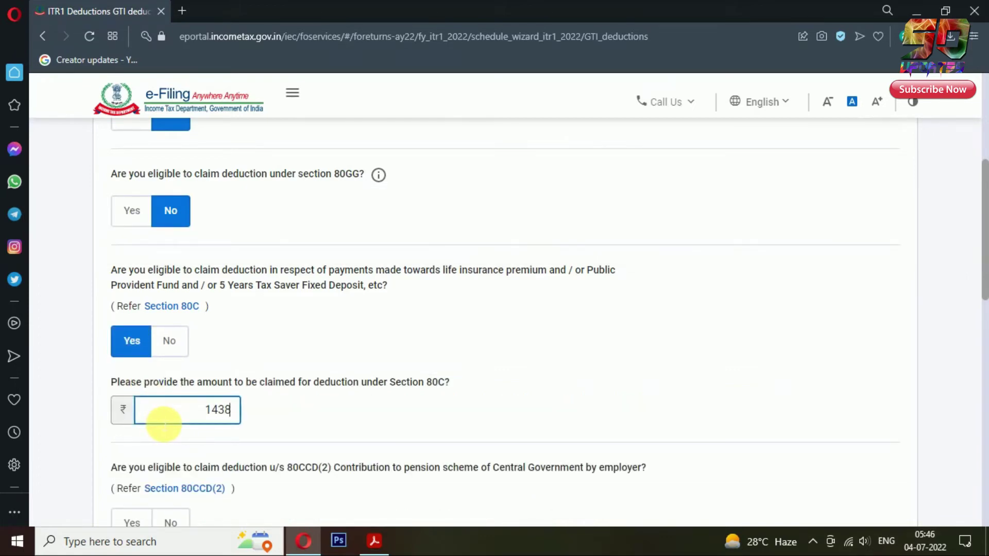
pyautogui.write('9')
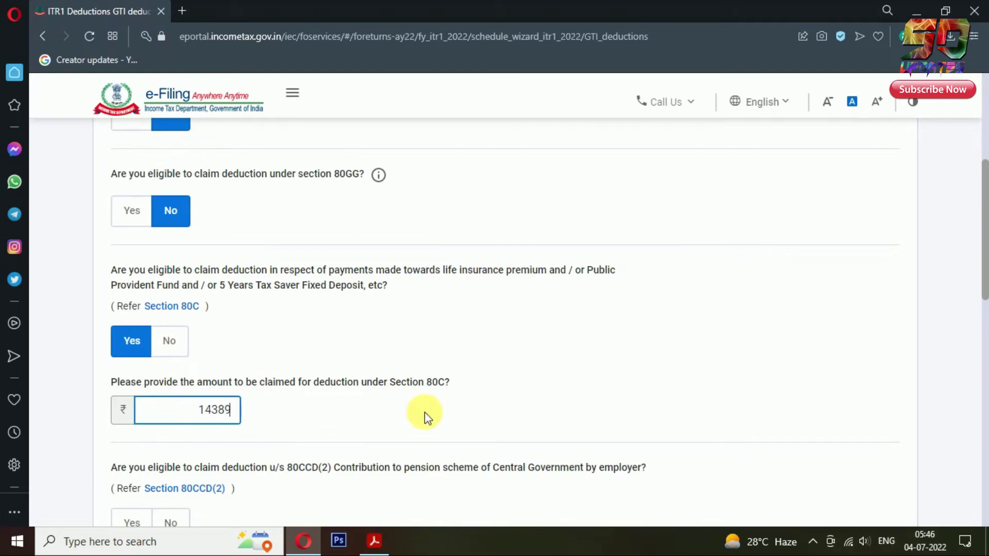
pyautogui.click(426, 413)
# Step: Answer No for 80CCD(2), 80D, 80E, 80TTA and other deductions, then continue
pyautogui.scroll(-4, 426, 413)
pyautogui.click(170, 306)
pyautogui.scroll(-4, 477, 345)
pyautogui.click(171, 219)
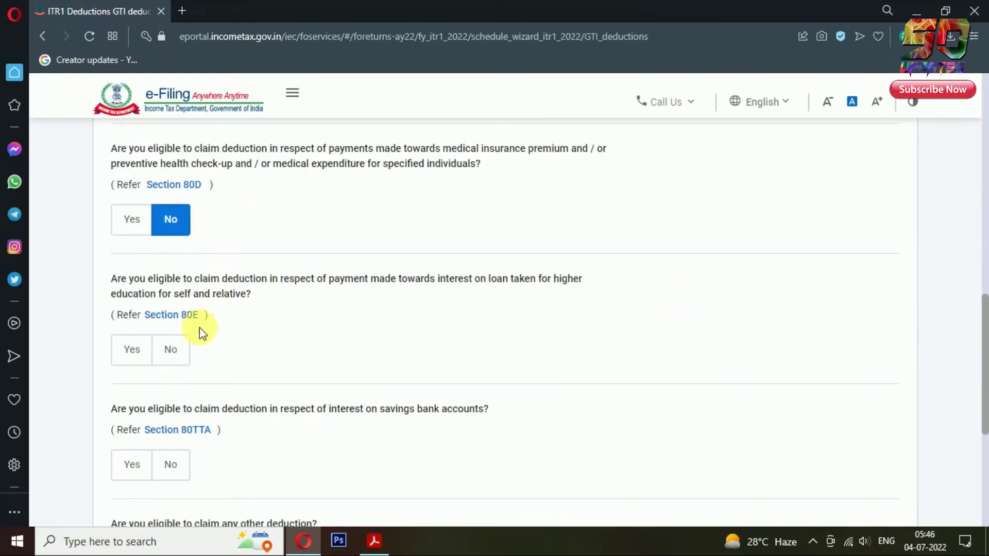
pyautogui.click(171, 349)
pyautogui.scroll(-4, 581, 363)
pyautogui.click(171, 247)
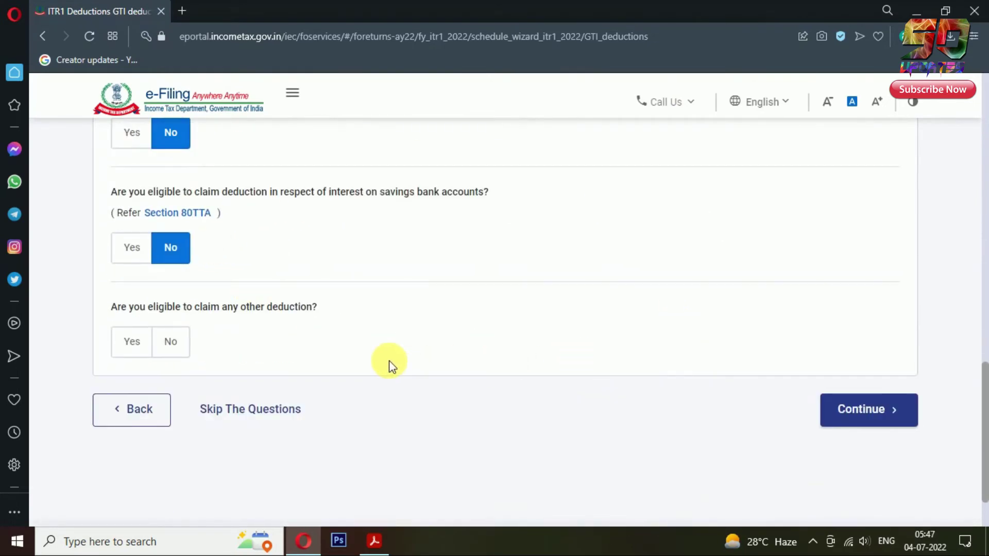
pyautogui.click(170, 341)
pyautogui.click(898, 409)
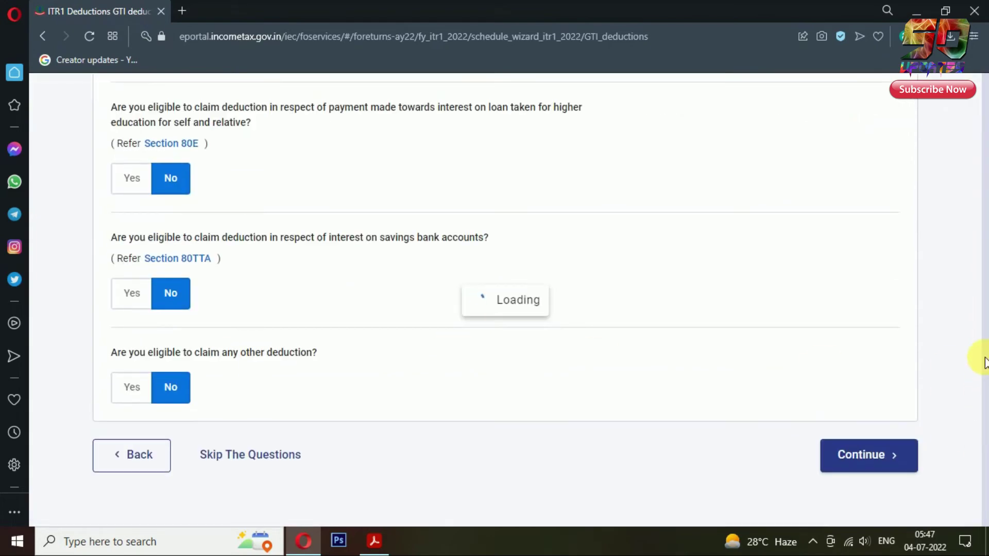
pyautogui.scroll(-3, 983, 361)
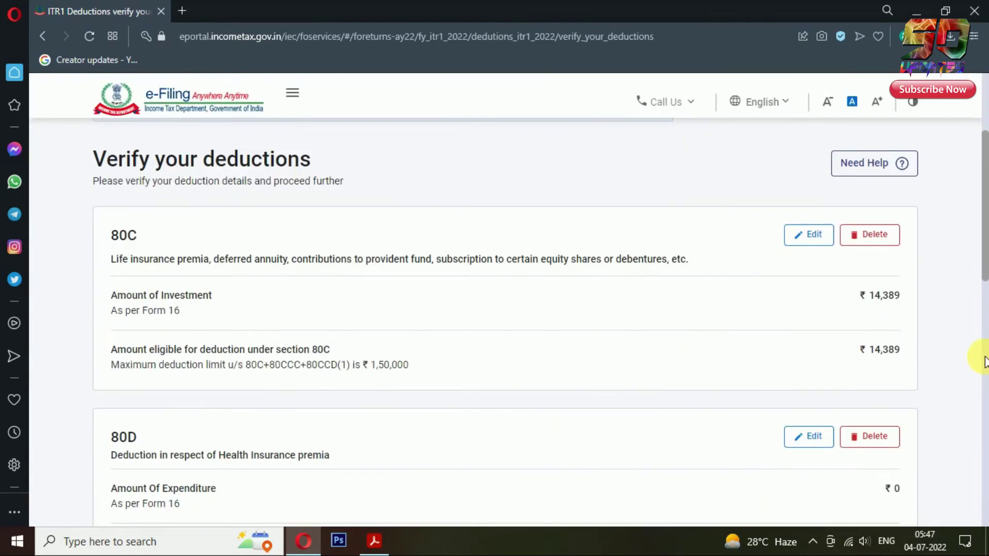
# Step: Confirm the deductions totalling ₹14,389
pyautogui.scroll(-8, 985, 360)
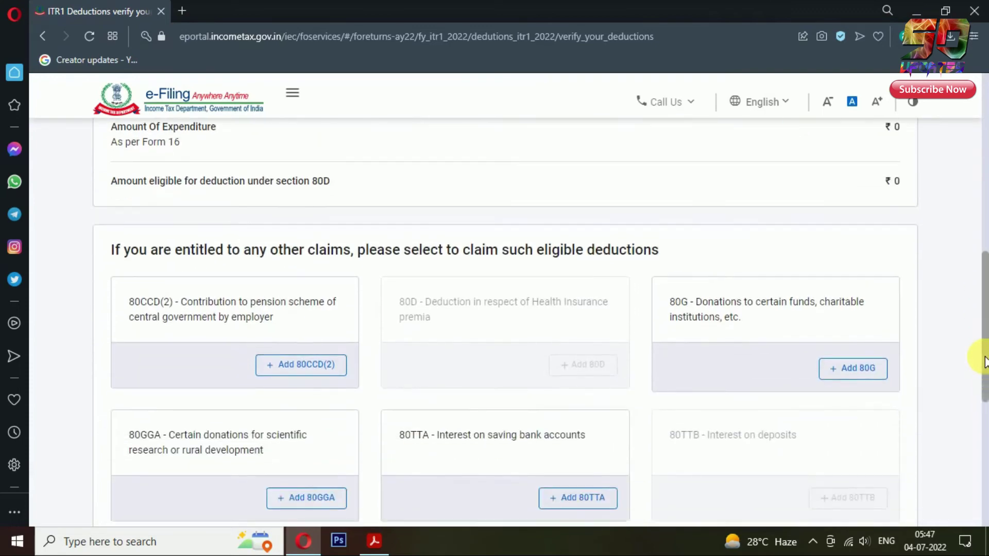
pyautogui.scroll(-4, 985, 361)
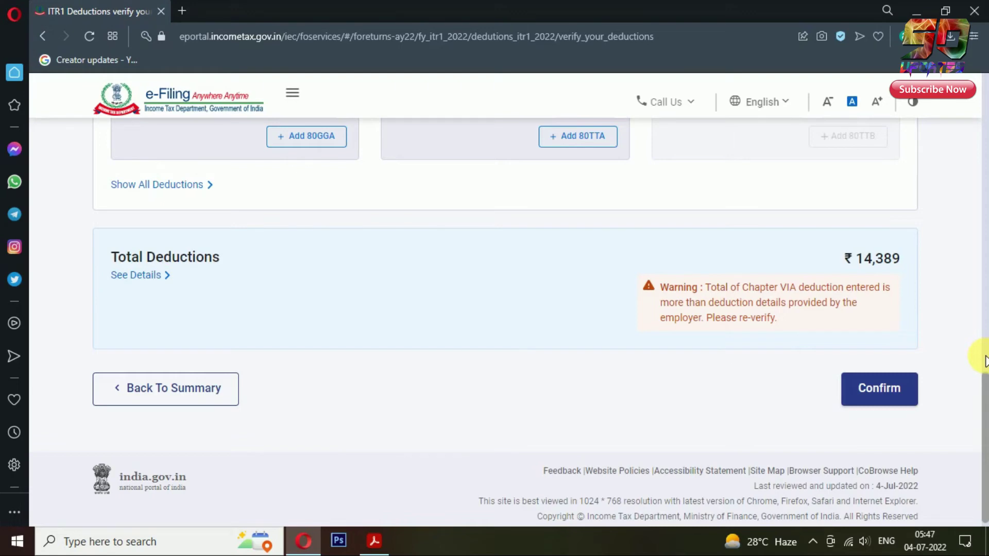
pyautogui.click(870, 390)
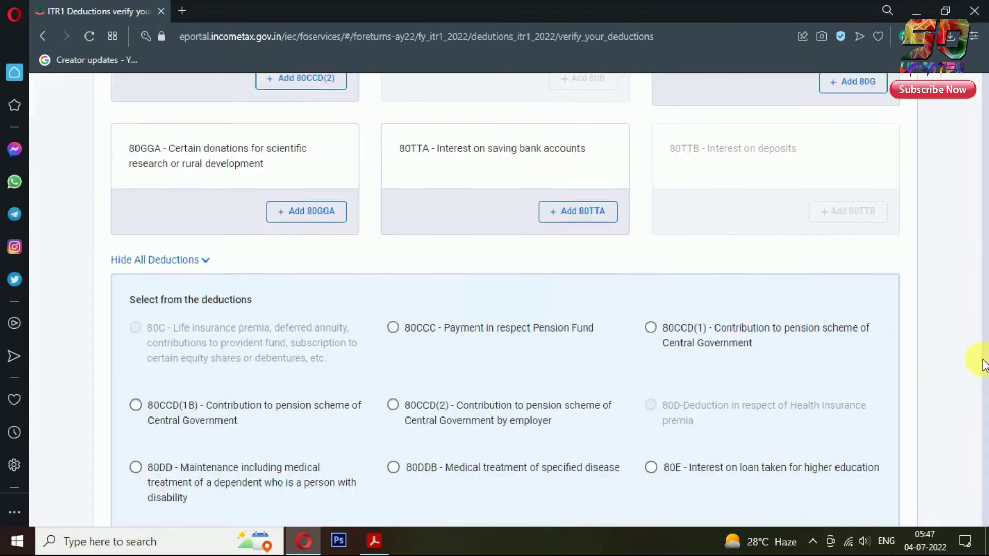
# Step: Open the Tax Paid details on the Return Summary for verification
pyautogui.scroll(-5, 968, 309)
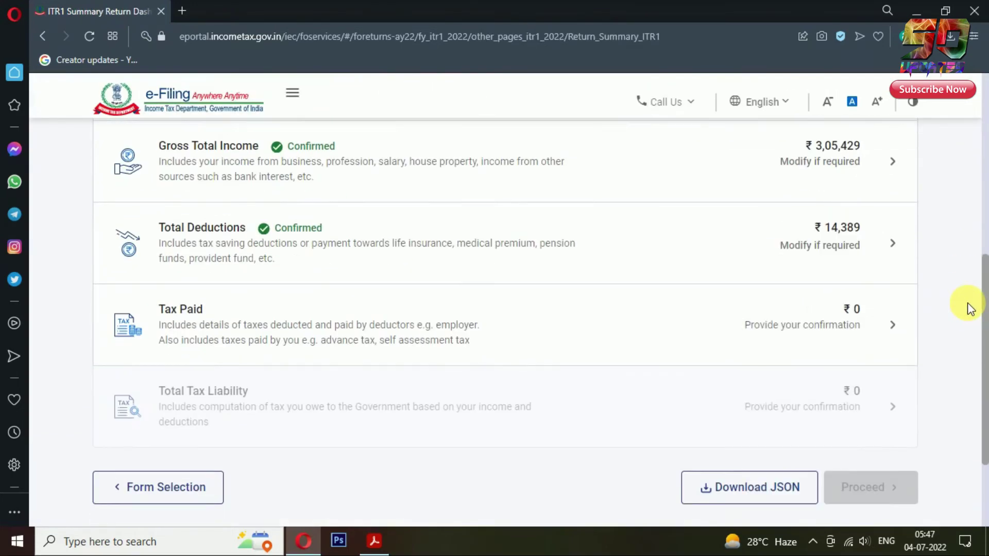
pyautogui.scroll(-2, 969, 307)
pyautogui.click(893, 257)
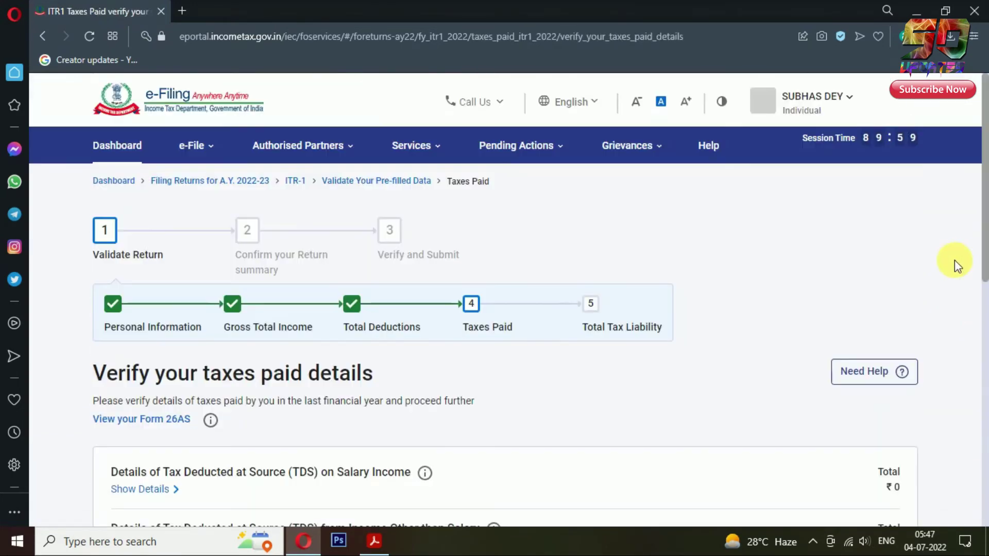
# Step: Review the TDS/TCS details and confirm Tax Paid at ₹0
pyautogui.scroll(-2, 954, 261)
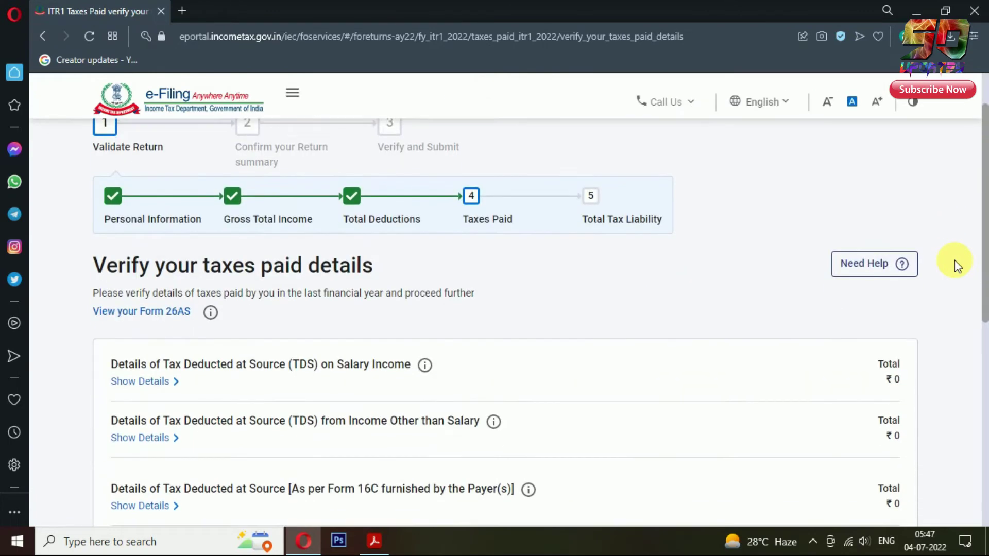
pyautogui.scroll(-3, 954, 261)
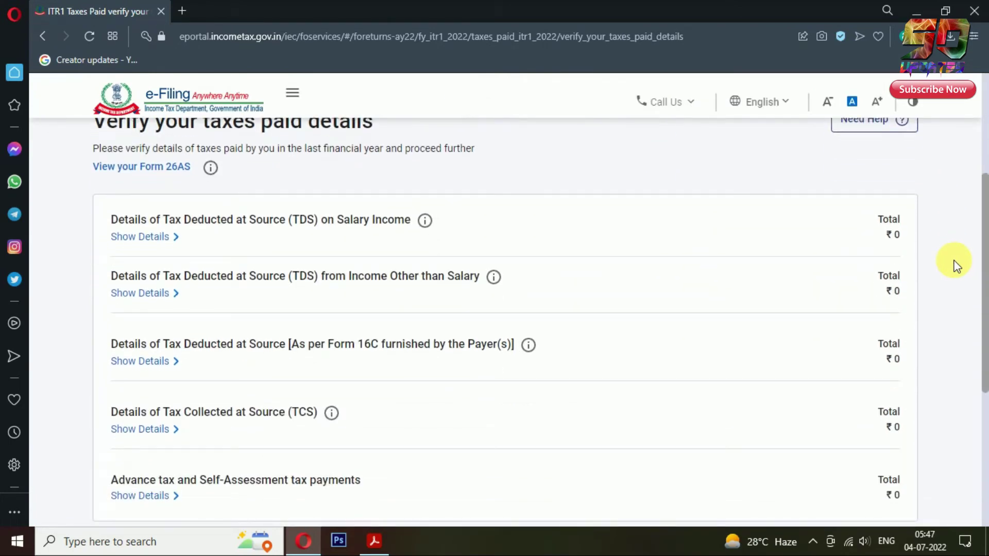
pyautogui.scroll(-1, 956, 266)
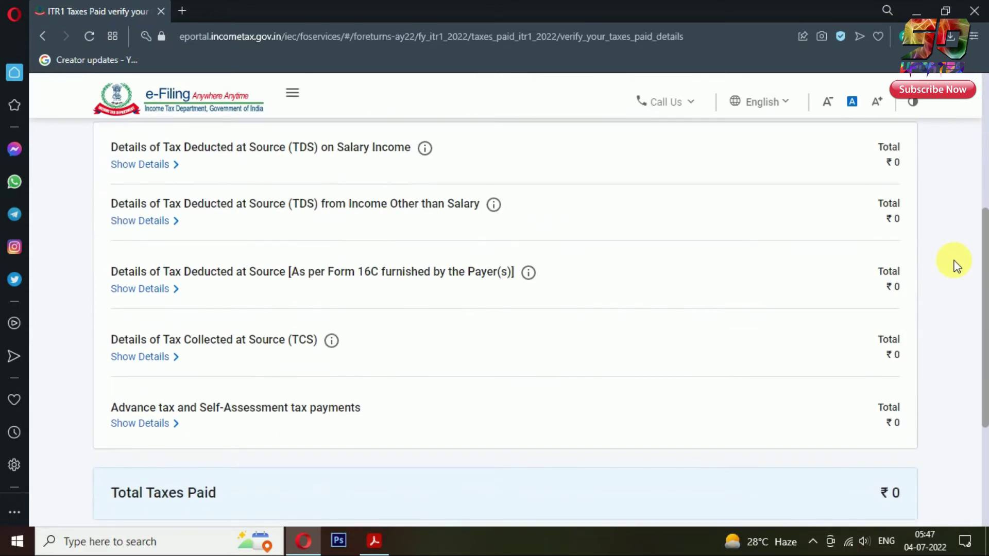
pyautogui.scroll(-1, 955, 266)
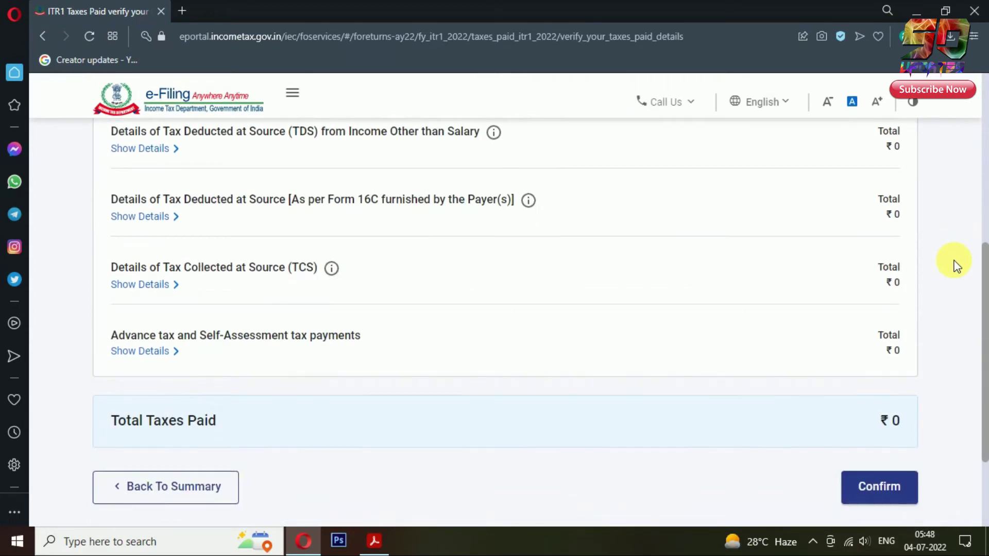
pyautogui.scroll(-2, 957, 265)
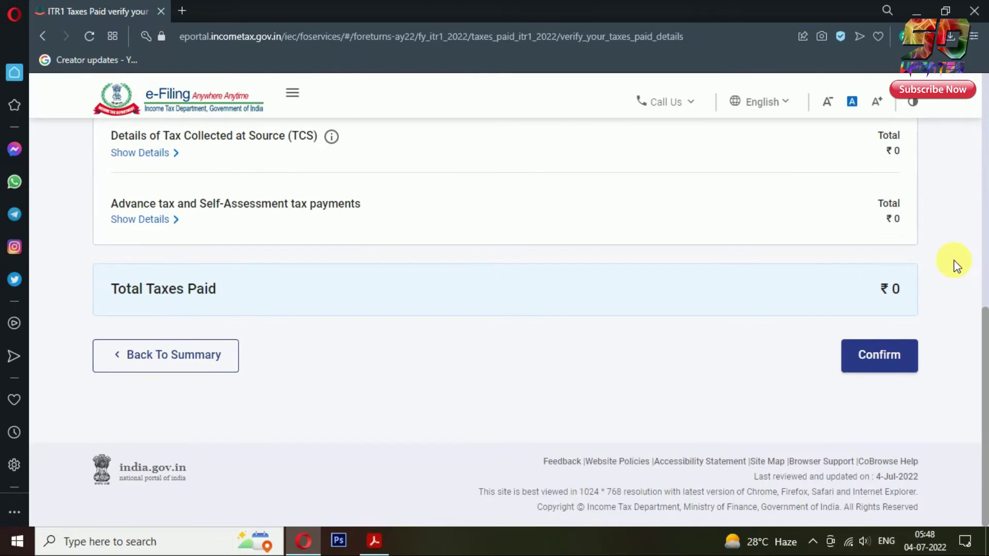
pyautogui.click(909, 356)
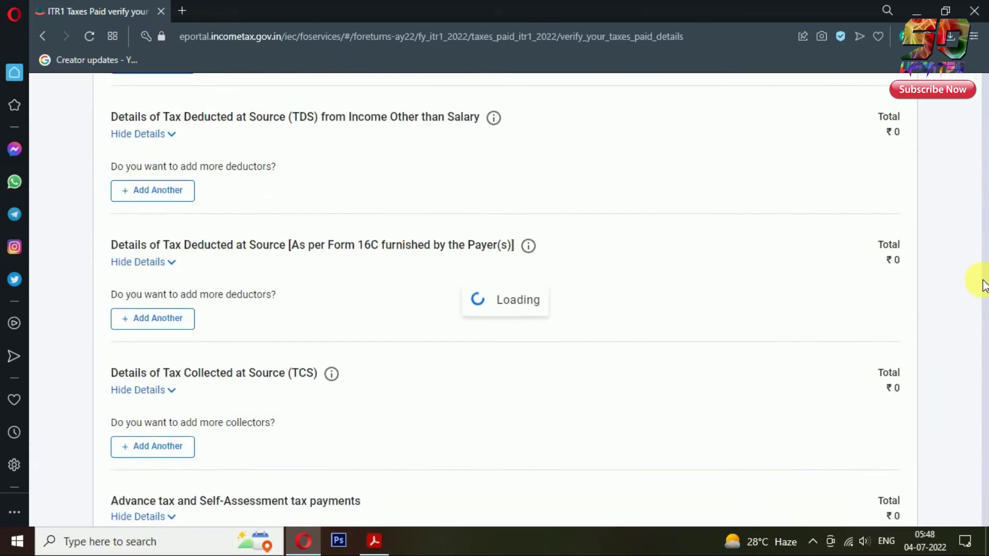
pyautogui.scroll(-4, 984, 282)
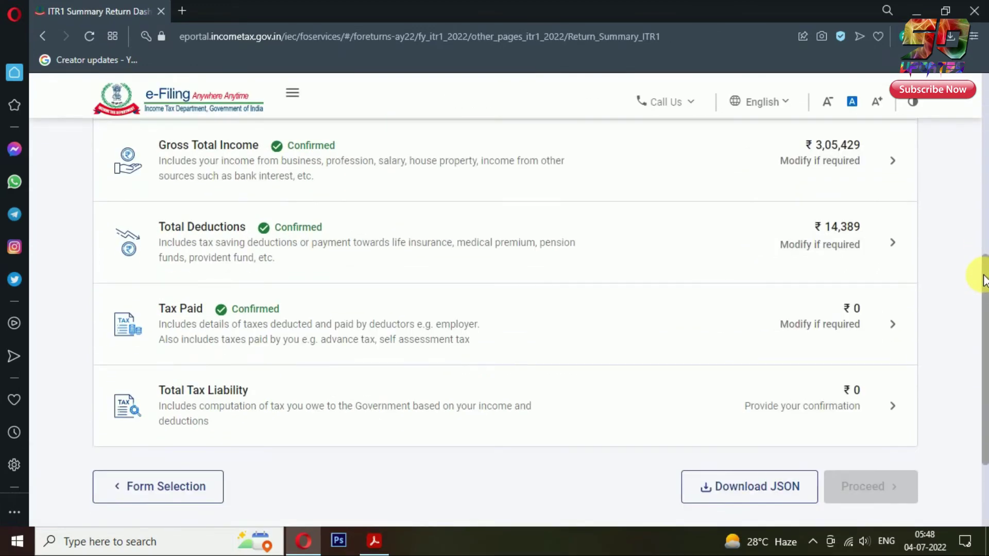
pyautogui.scroll(-2, 984, 283)
# Step: Review the tax computation, with its ₹2,052 87A rebate, and confirm the ₹0 tax liability
pyautogui.click(883, 270)
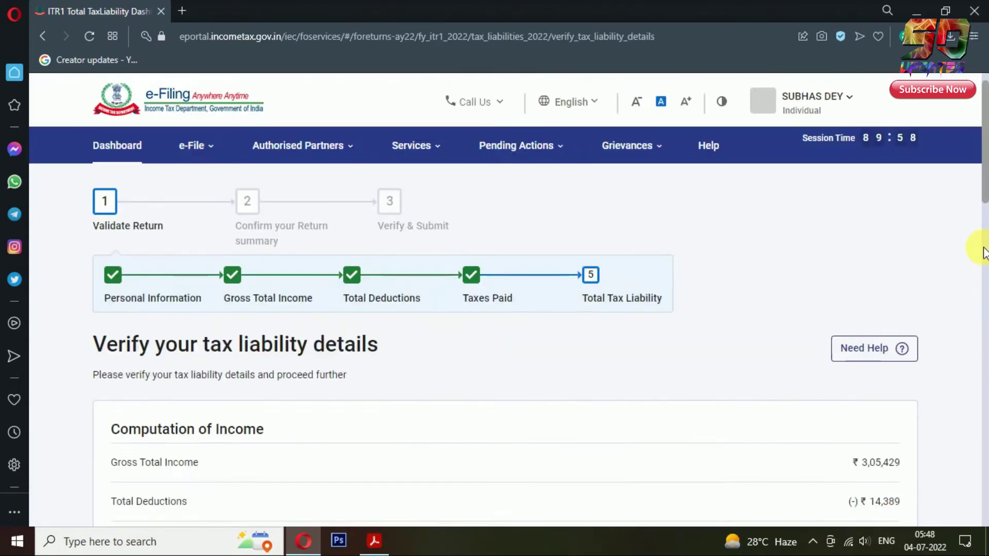
pyautogui.scroll(-4, 984, 252)
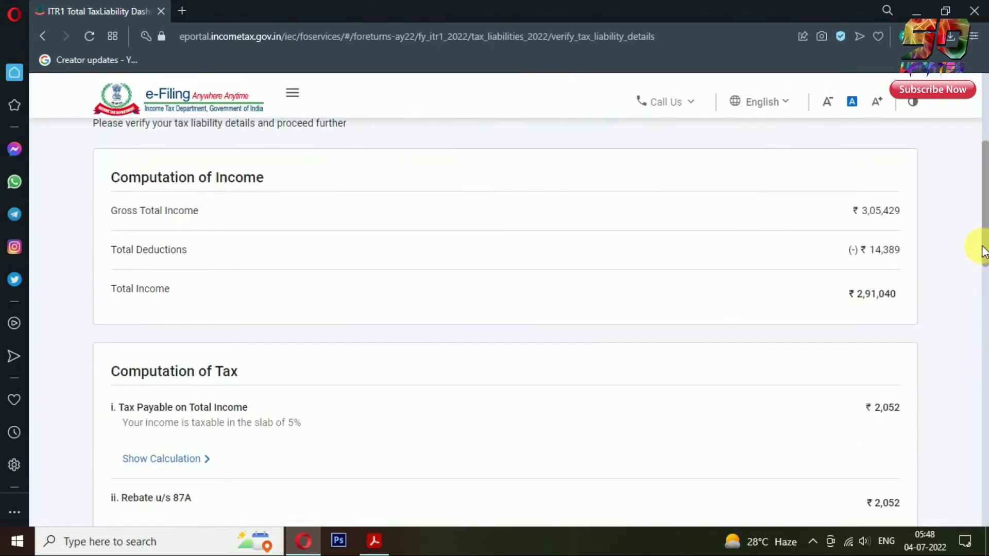
pyautogui.scroll(-1, 983, 249)
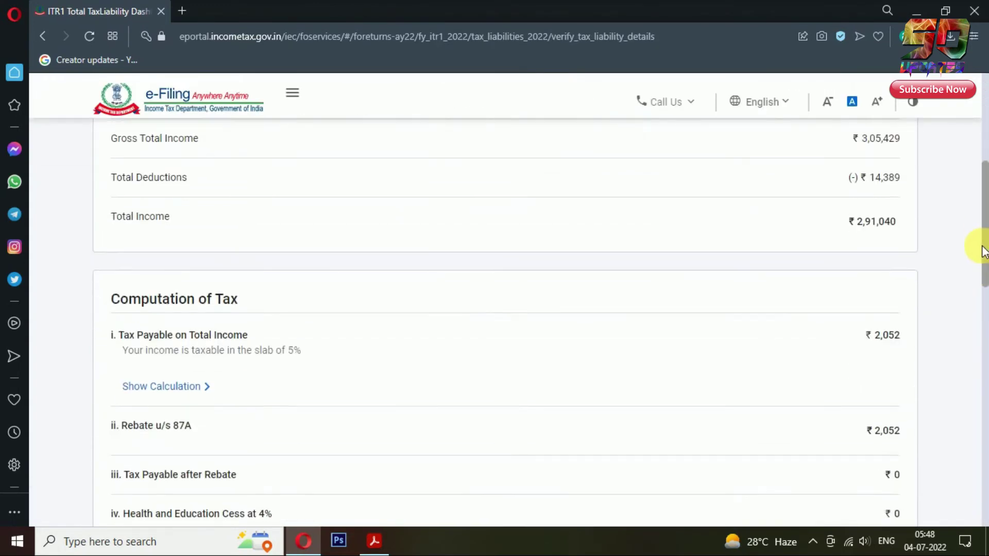
pyautogui.scroll(-2, 905, 269)
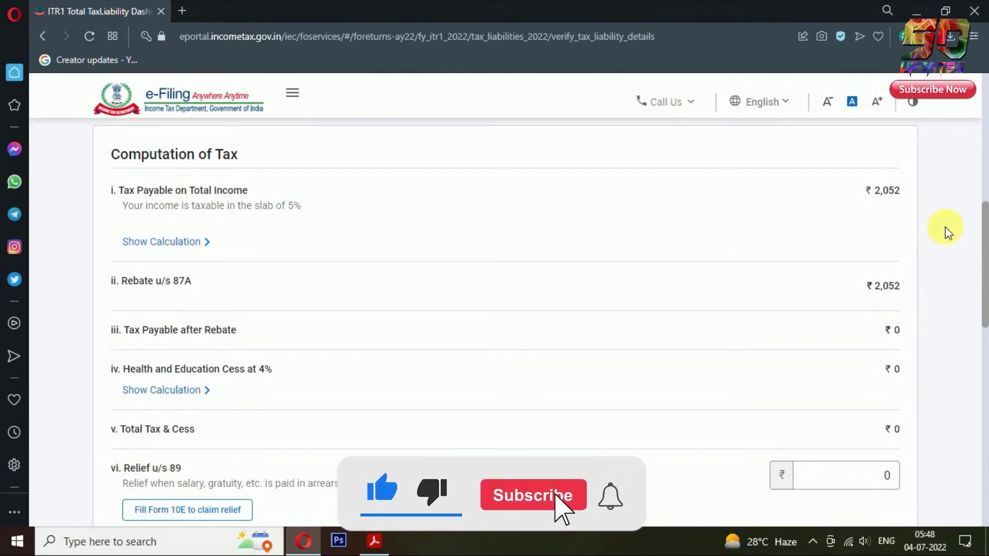
pyautogui.scroll(-4, 947, 237)
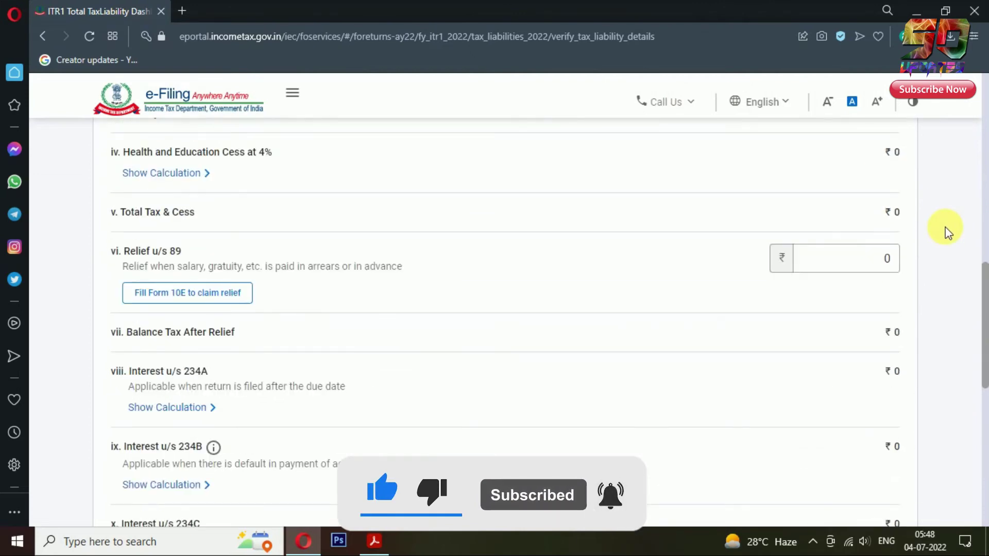
pyautogui.scroll(-8, 945, 228)
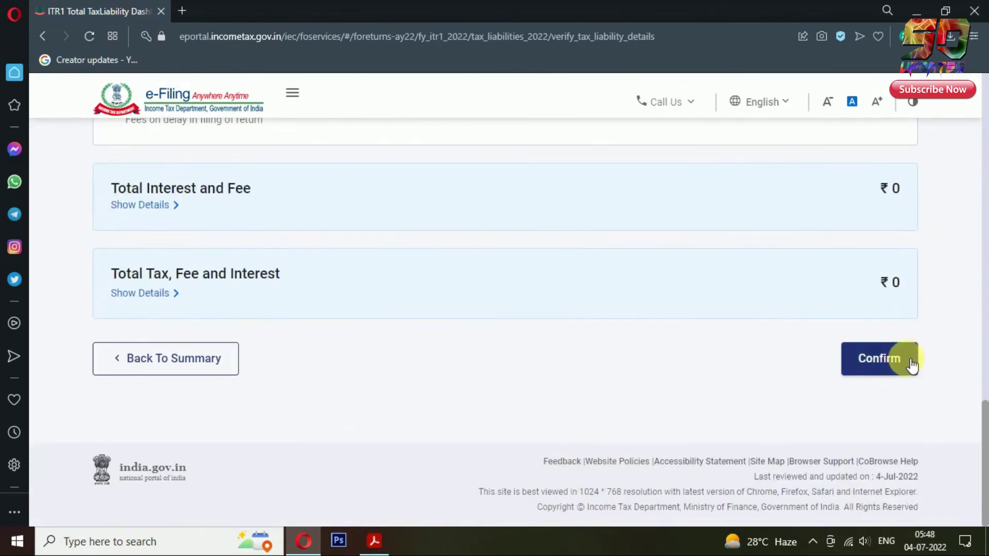
pyautogui.click(911, 358)
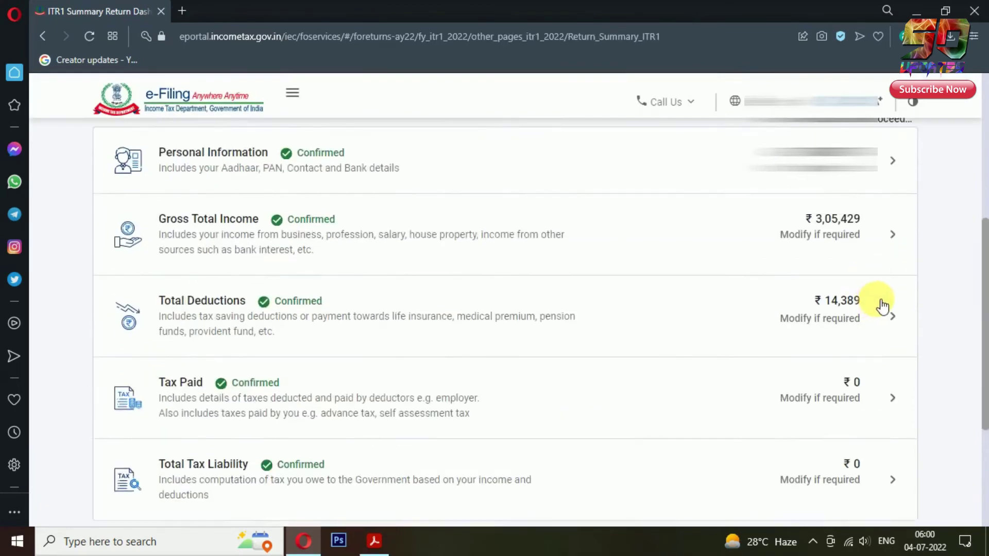
pyautogui.scroll(-3, 938, 272)
pyautogui.scroll(7, 953, 263)
pyautogui.scroll(-6, 981, 265)
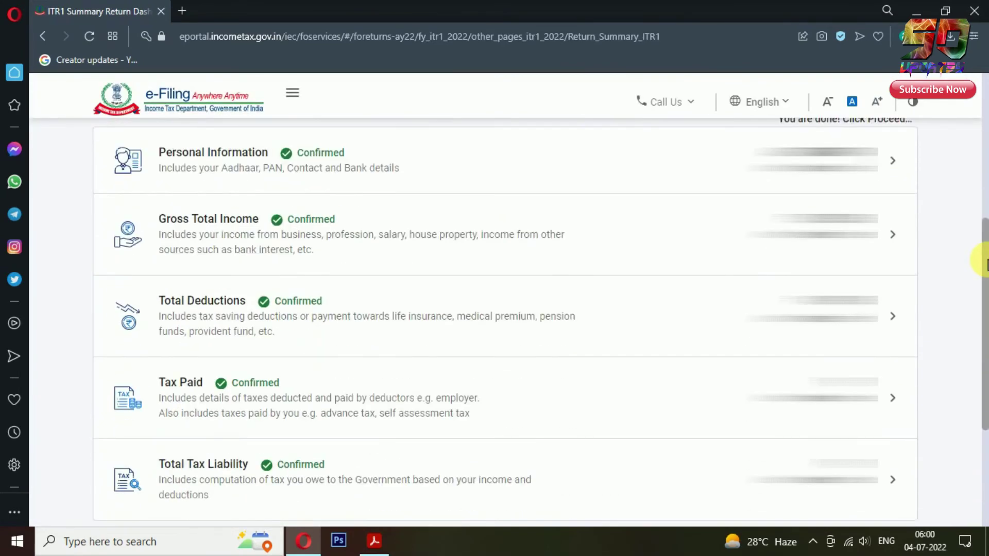
pyautogui.click(891, 413)
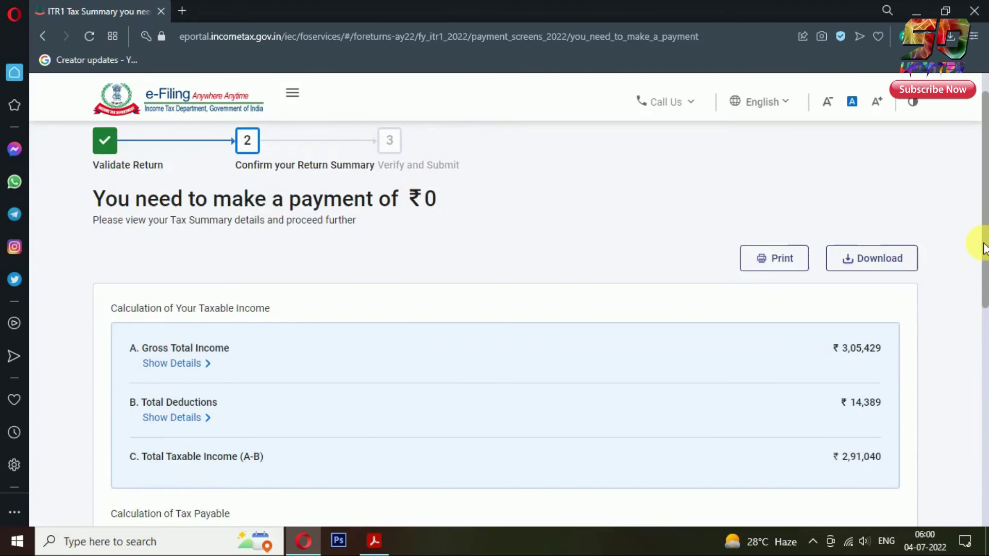
pyautogui.scroll(-3, 968, 242)
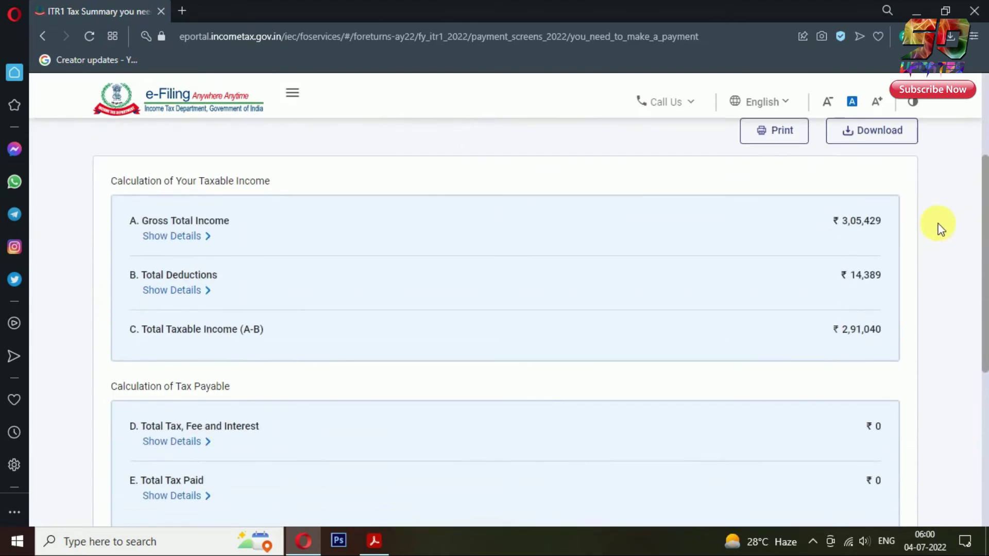
pyautogui.scroll(-3, 940, 226)
pyautogui.scroll(-3, 944, 223)
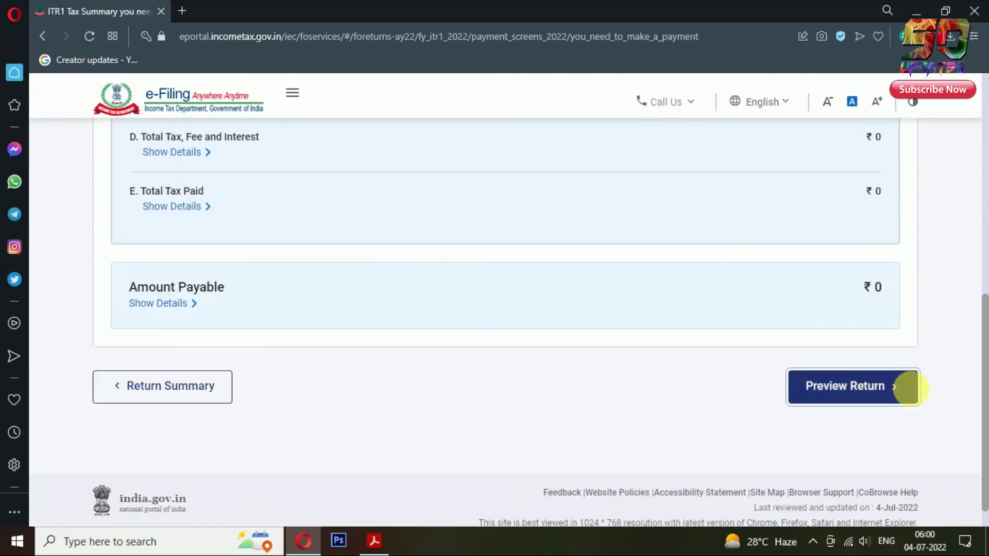
# Step: Start Preview Return and accept the declaration that the return is correct
pyautogui.click(905, 386)
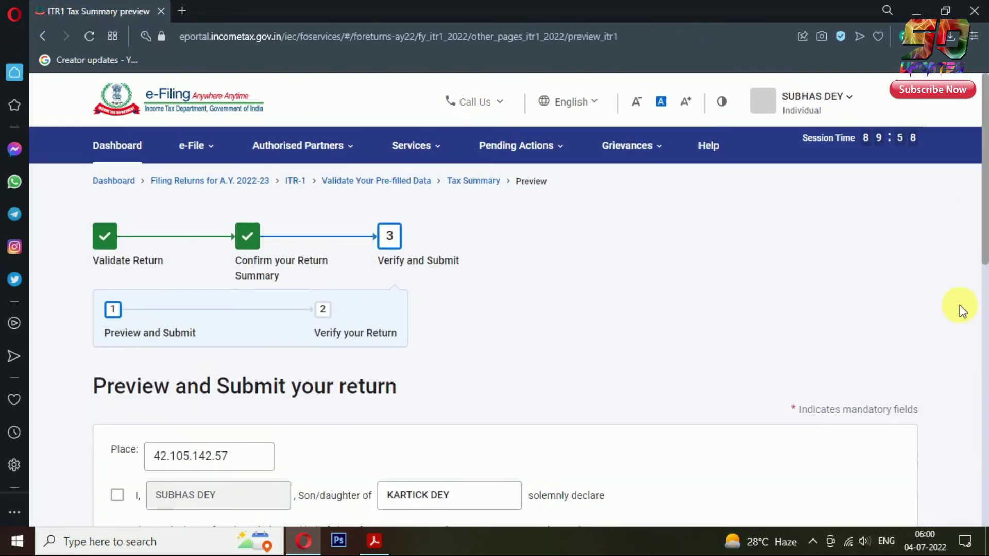
pyautogui.scroll(-2, 960, 305)
pyautogui.scroll(-3, 960, 305)
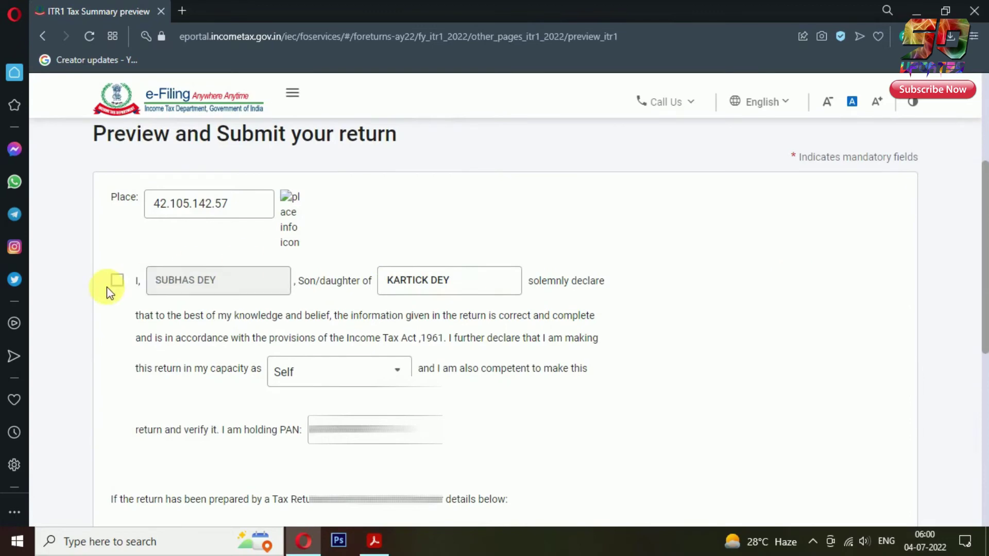
pyautogui.click(119, 283)
# Step: Review the full ITR-1 preview and proceed to validation
pyautogui.scroll(-6, 852, 310)
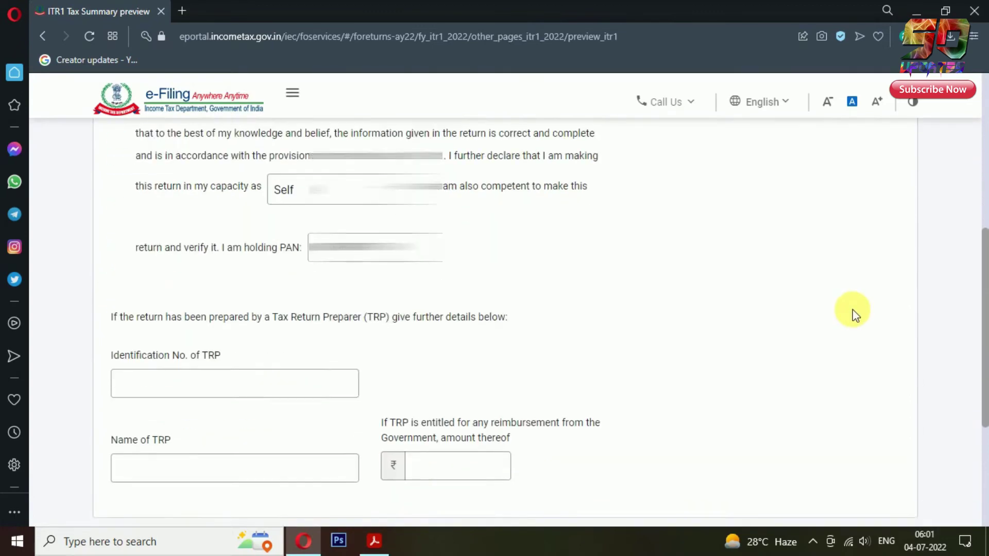
pyautogui.click(895, 411)
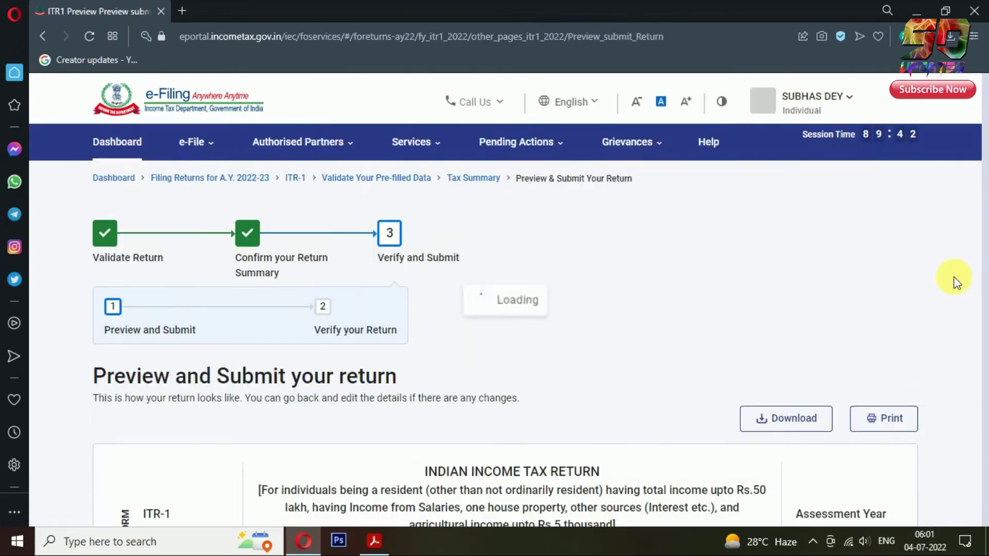
pyautogui.scroll(-10, 956, 278)
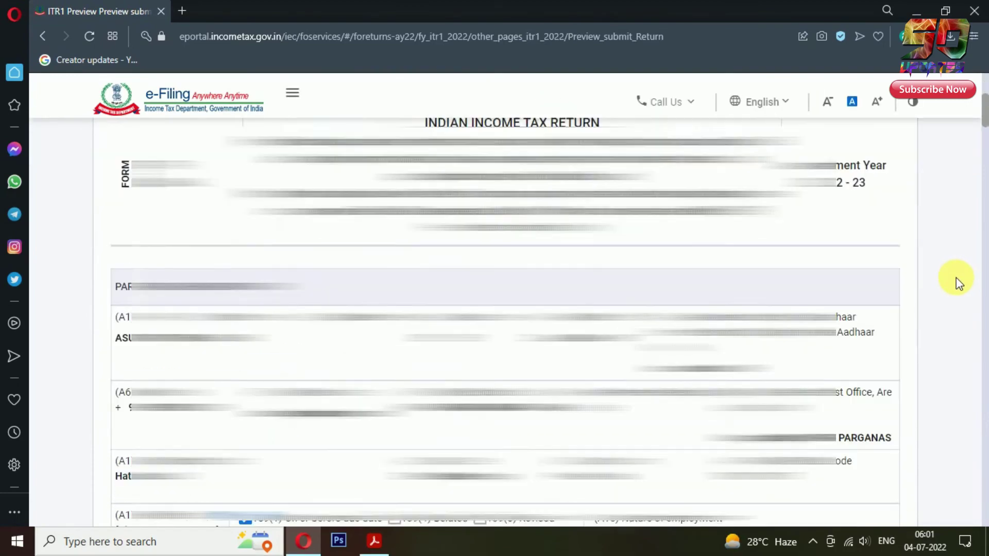
pyautogui.scroll(-3, 956, 277)
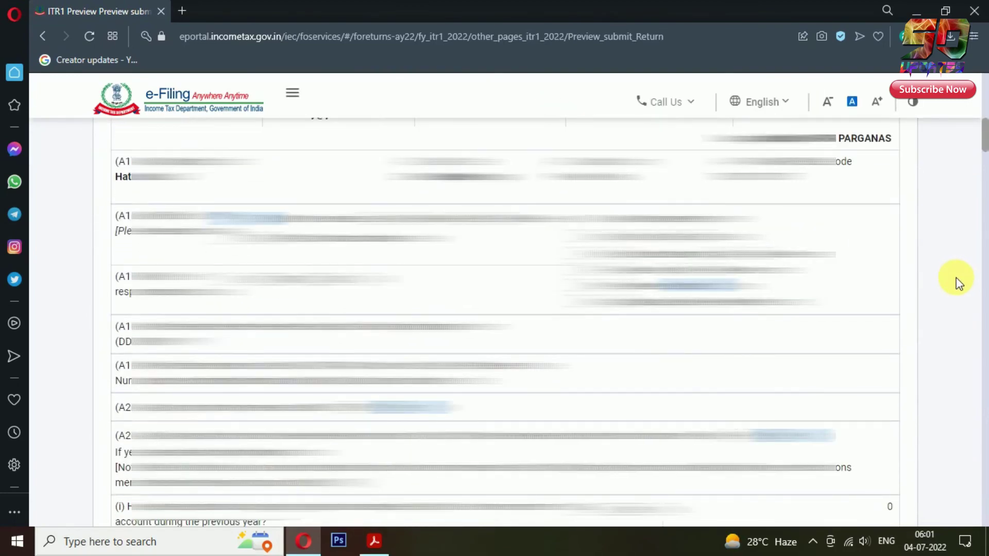
pyautogui.scroll(-6, 956, 280)
pyautogui.scroll(-20, 959, 283)
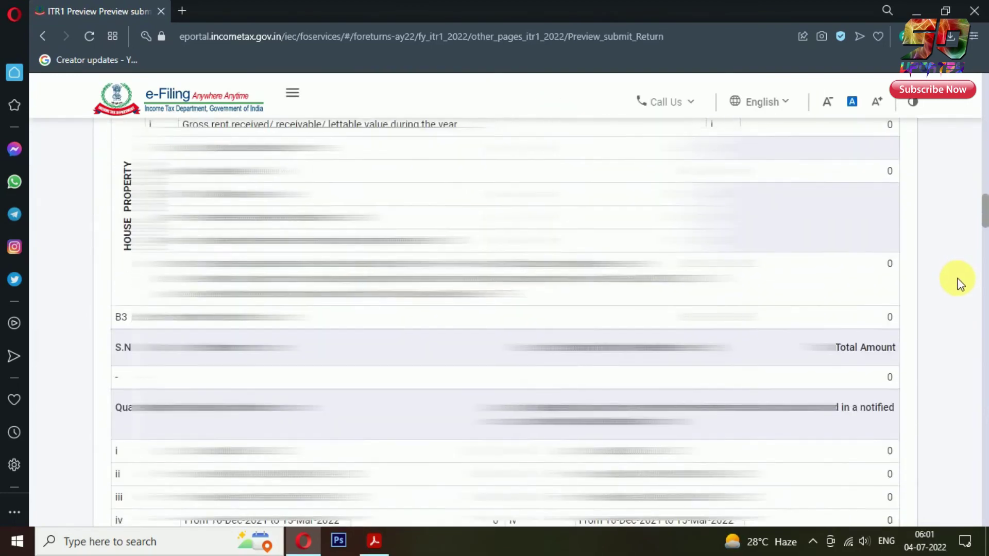
pyautogui.scroll(-10, 964, 281)
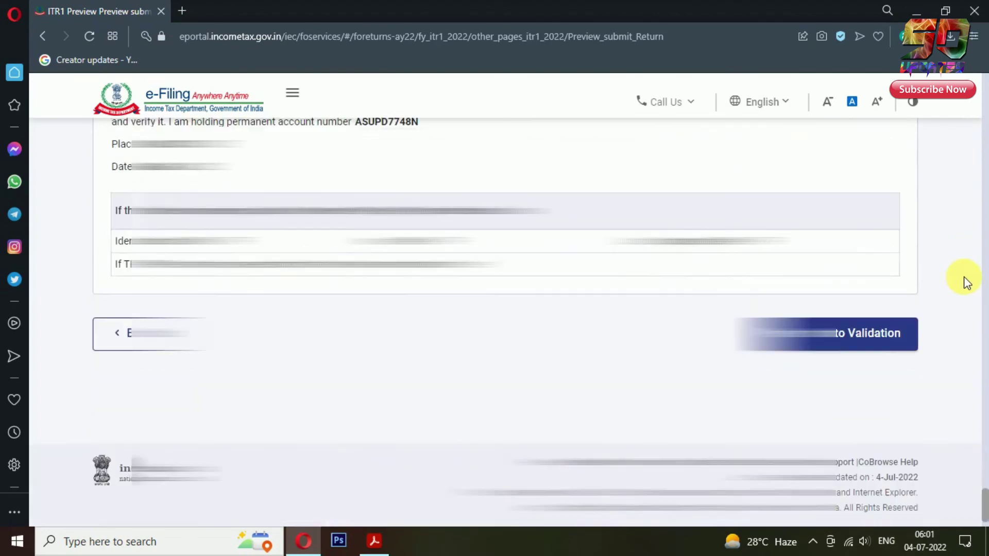
pyautogui.click(857, 331)
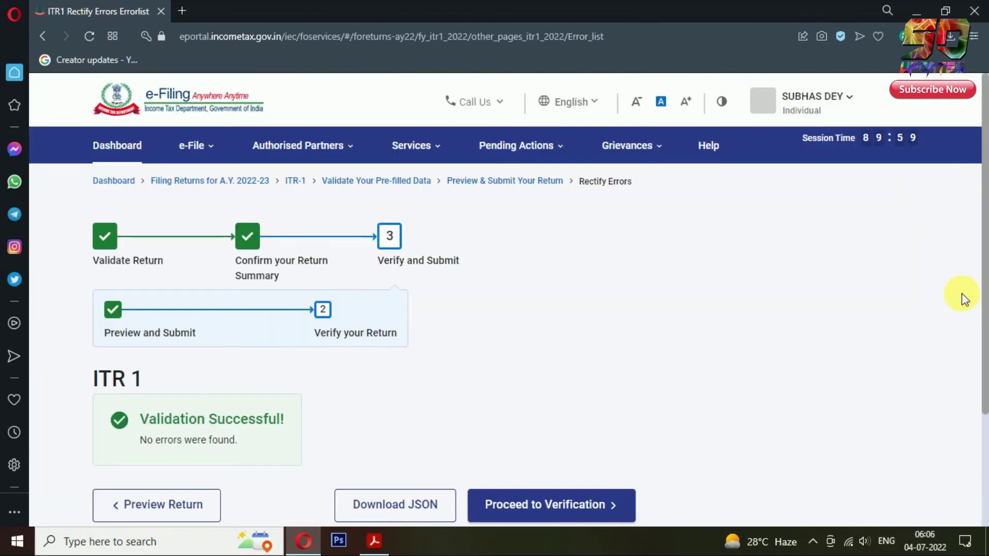
# Step: Proceed to verification of the validated return and choose e-Verify Now
pyautogui.scroll(-3, 962, 293)
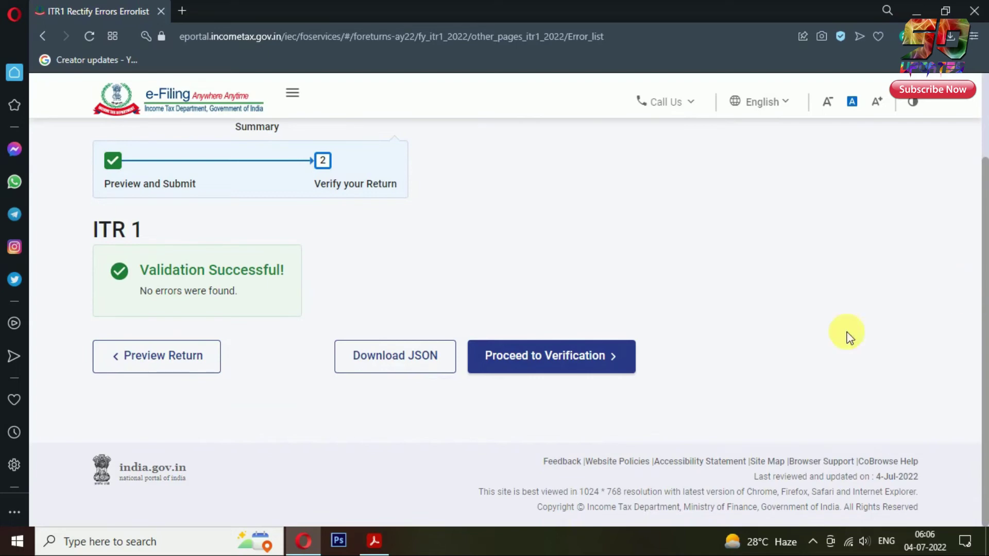
pyautogui.click(582, 371)
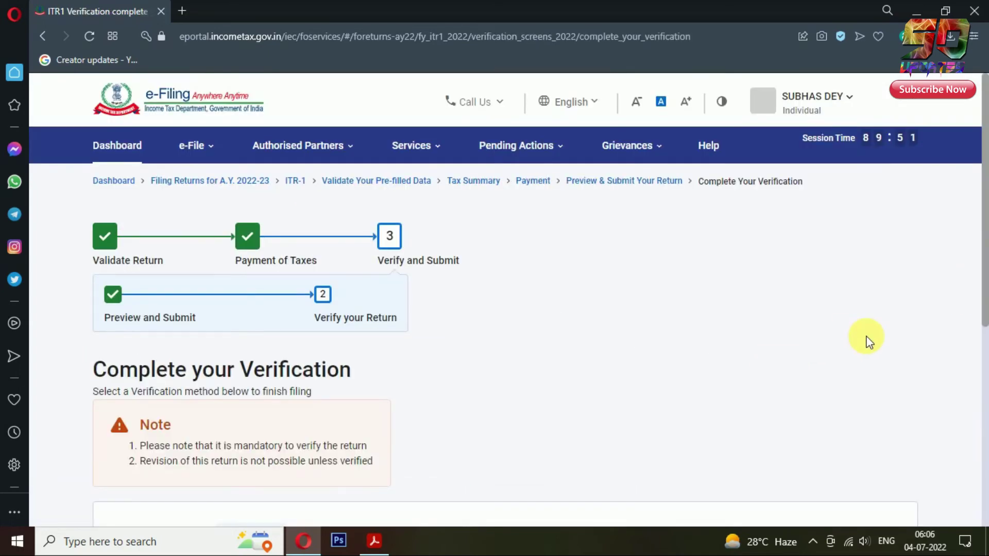
pyautogui.scroll(-5, 878, 329)
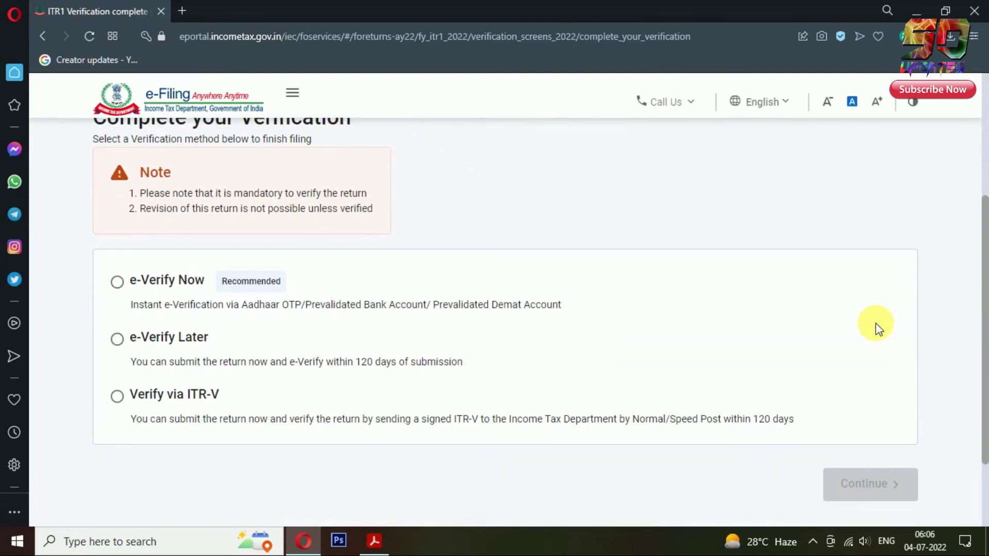
pyautogui.click(117, 282)
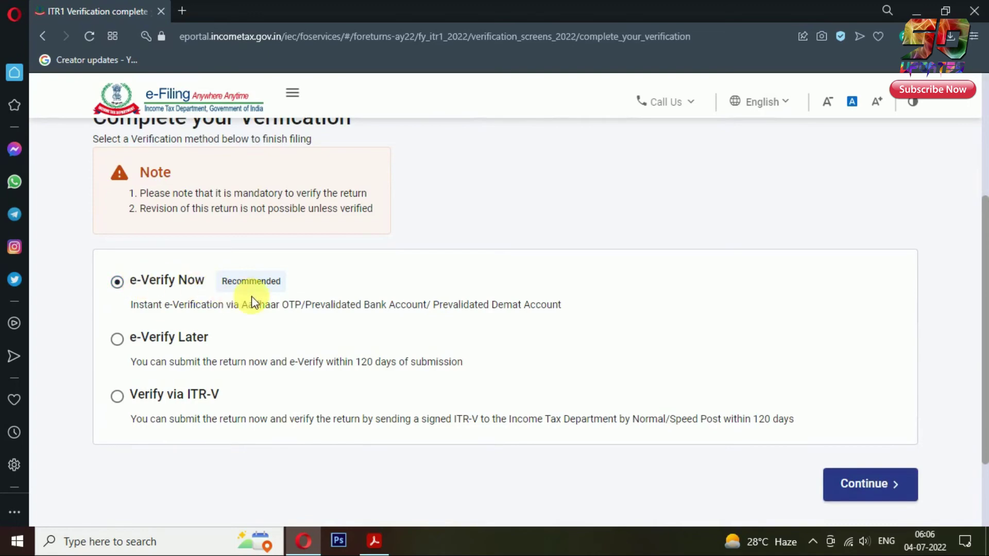
pyautogui.click(886, 492)
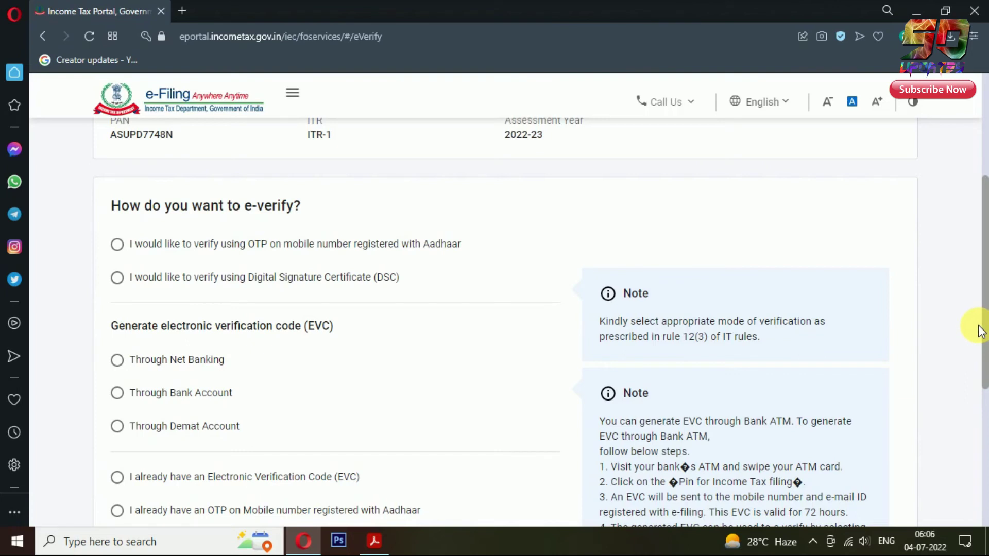
# Step: Choose e-verification by OTP sent to the Aadhaar-registered mobile
pyautogui.click(118, 246)
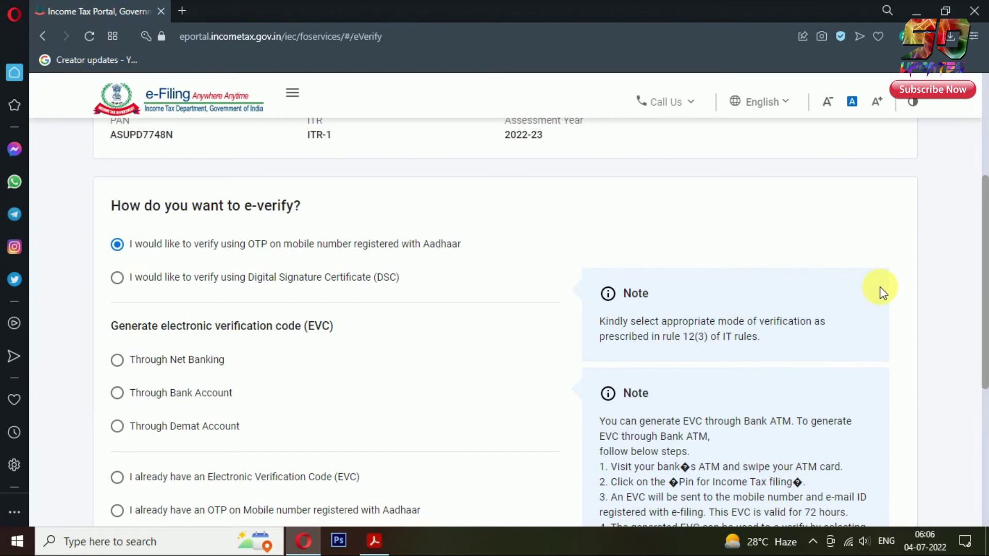
pyautogui.scroll(-3, 882, 291)
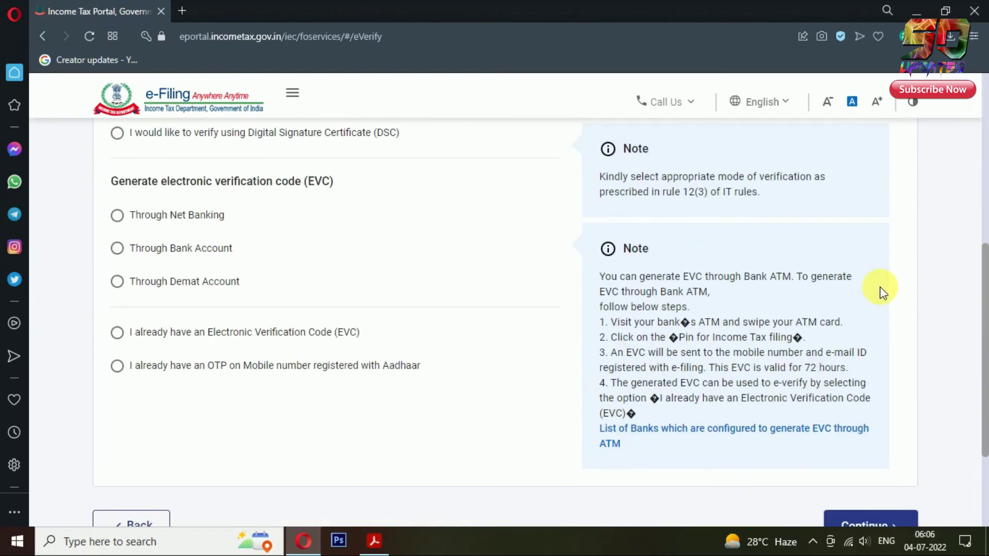
pyautogui.scroll(-3, 882, 291)
pyautogui.click(876, 382)
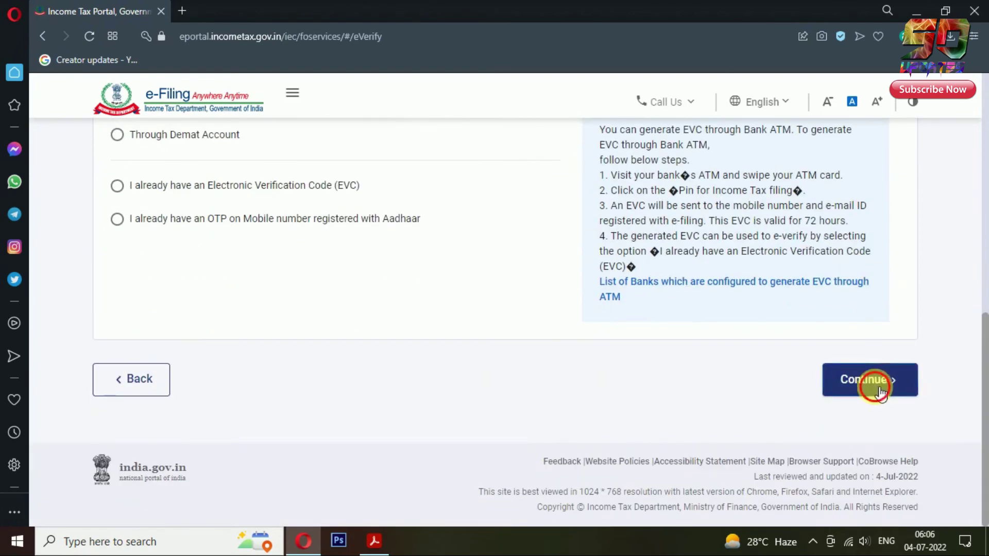
# Step: Give consent, generate the Aadhaar OTP, enter the received OTP and validate it
pyautogui.click(469, 340)
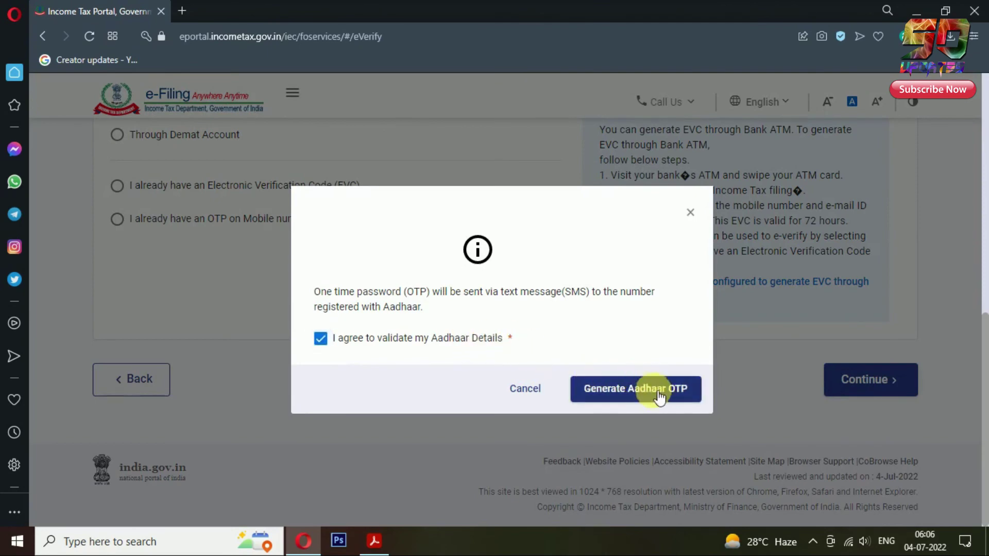
pyautogui.click(644, 389)
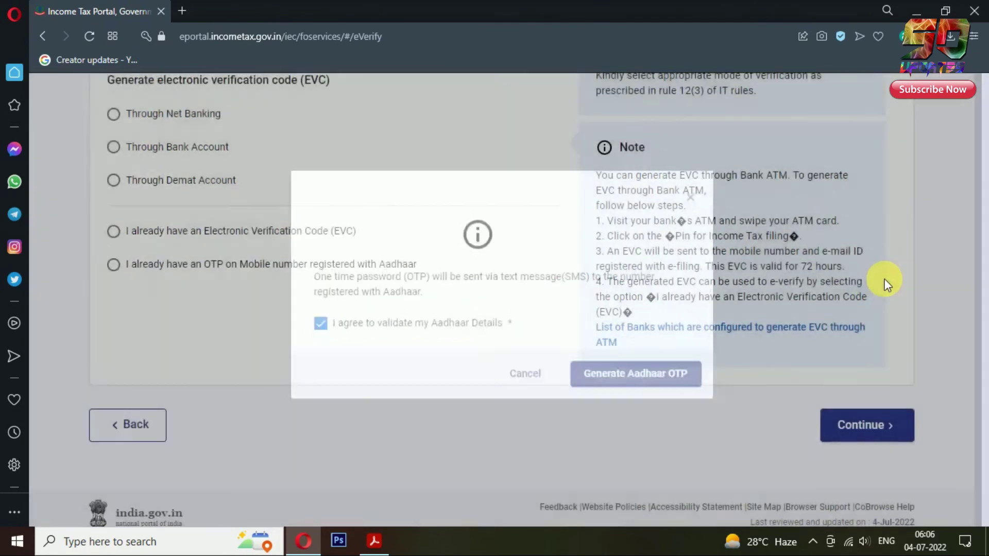
pyautogui.write('****')
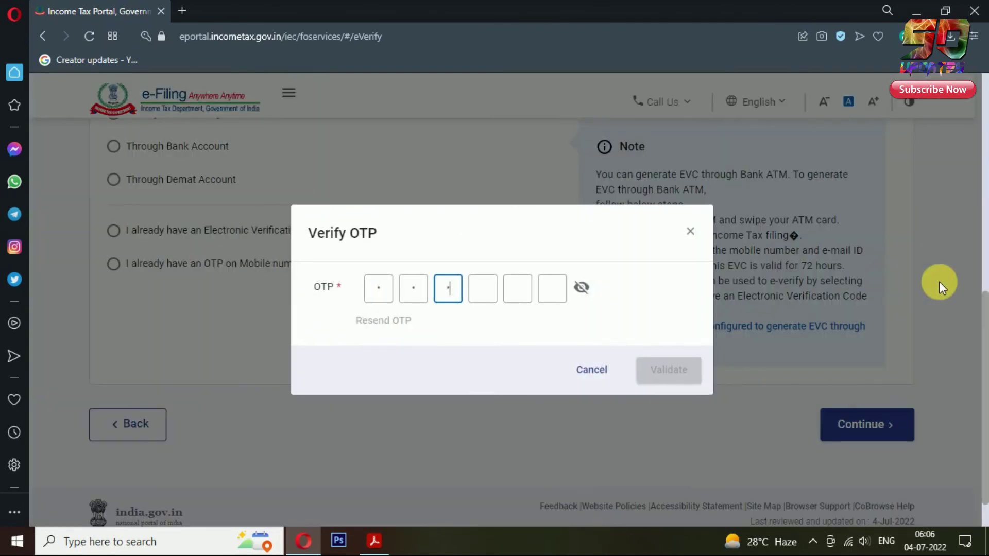
pyautogui.write('**')
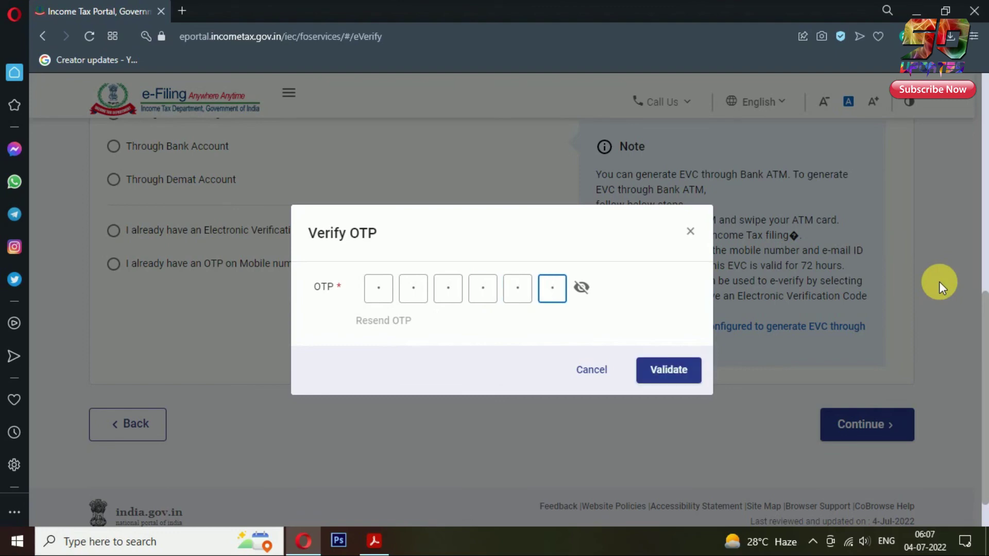
pyautogui.click(672, 374)
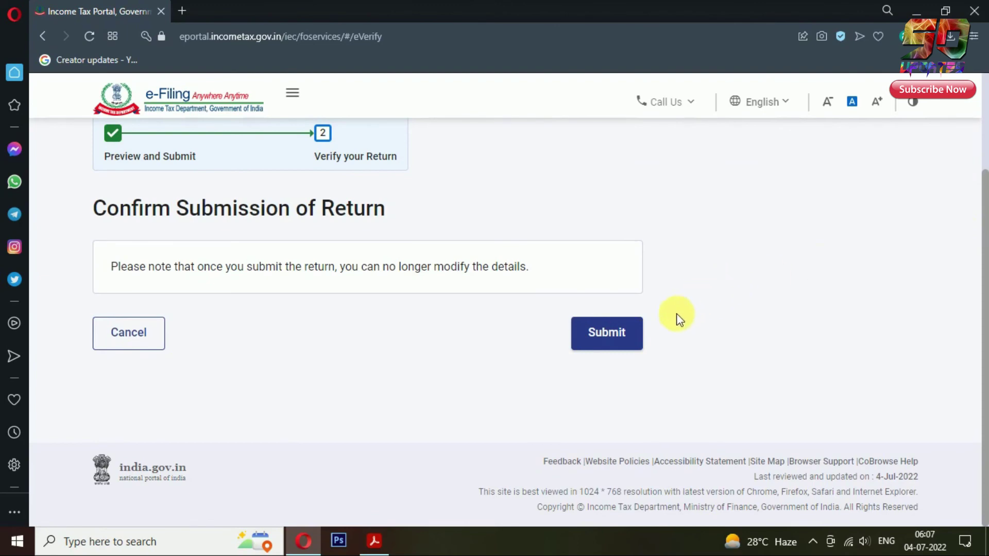
# Step: Submit the ITR-1, download its acknowledgement receipt and open the PDF in Acrobat Reader
pyautogui.click(629, 334)
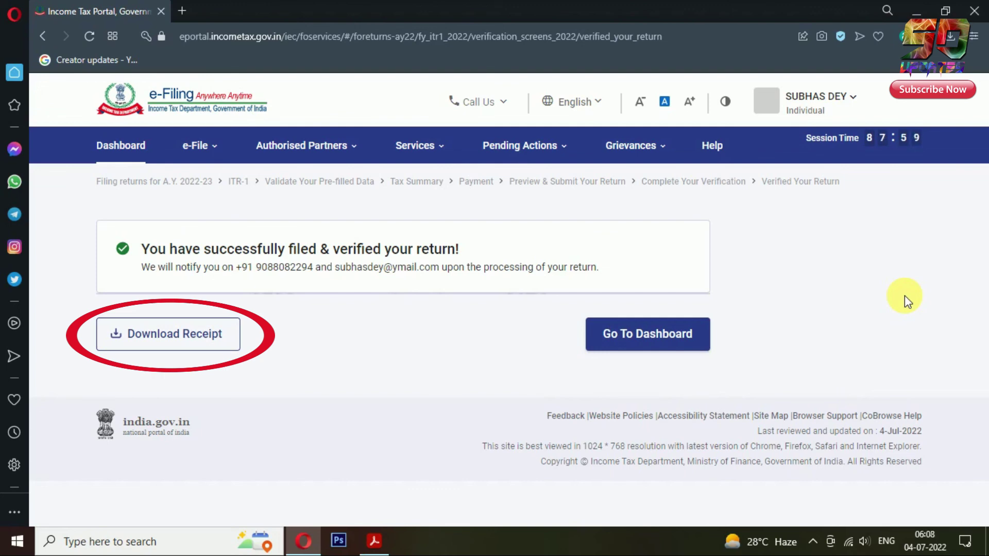
pyautogui.click(203, 342)
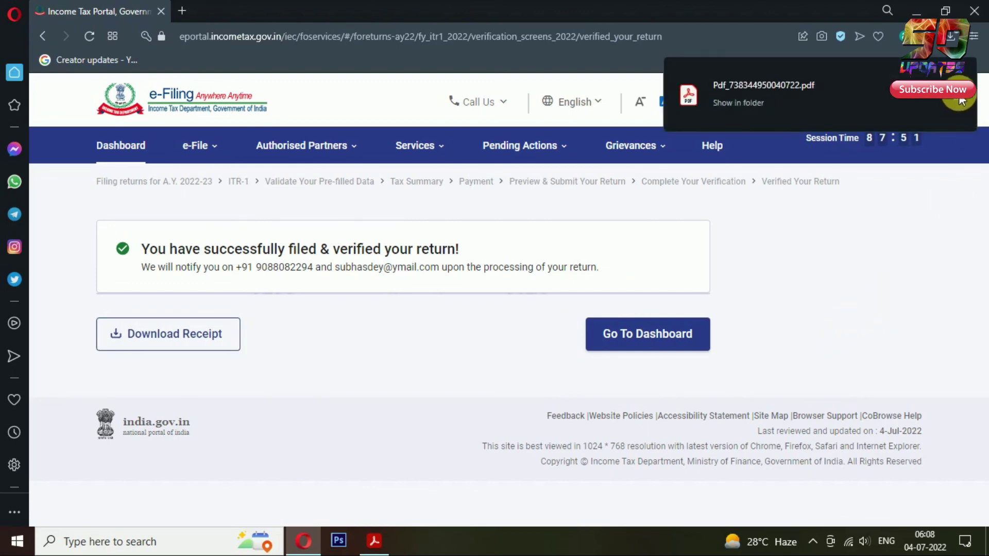
pyautogui.click(955, 96)
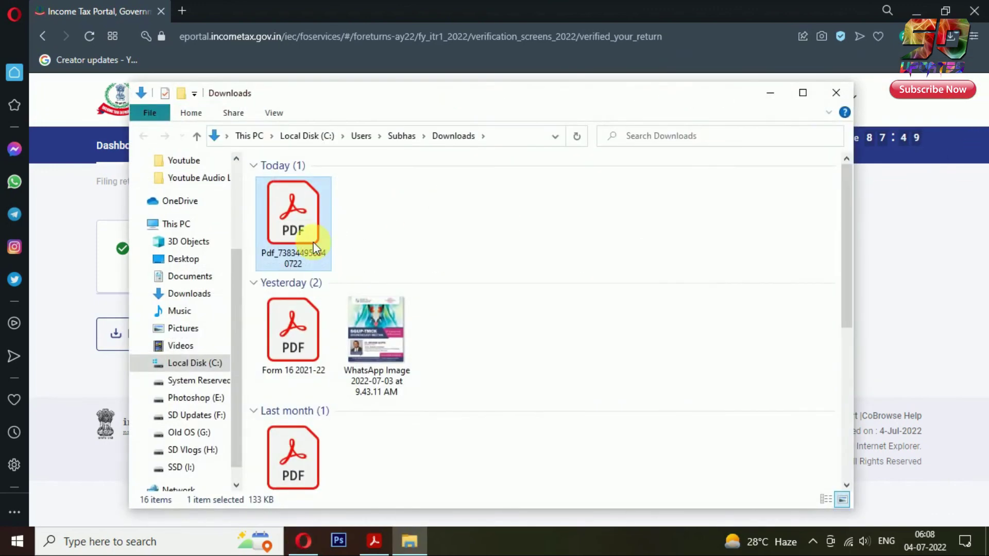
pyautogui.doubleClick(308, 258)
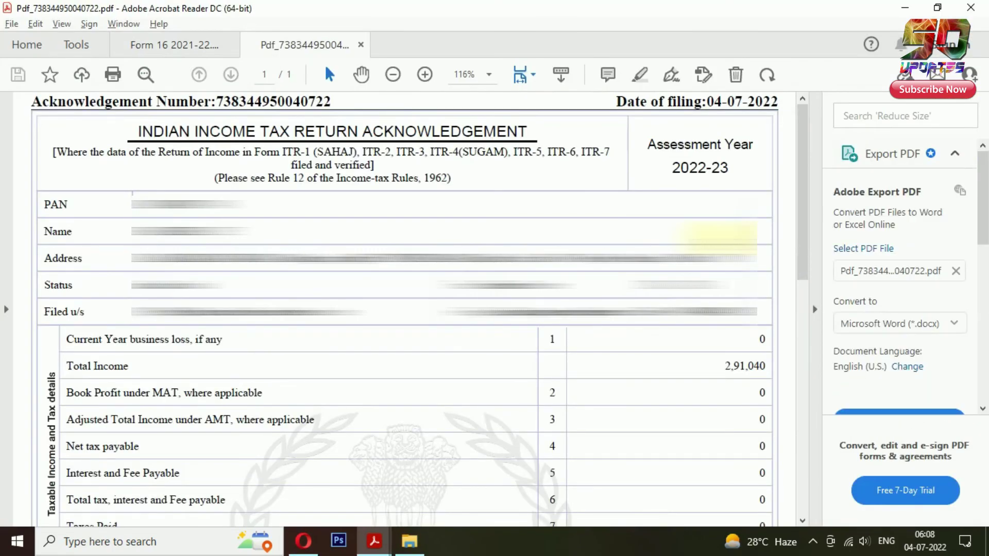